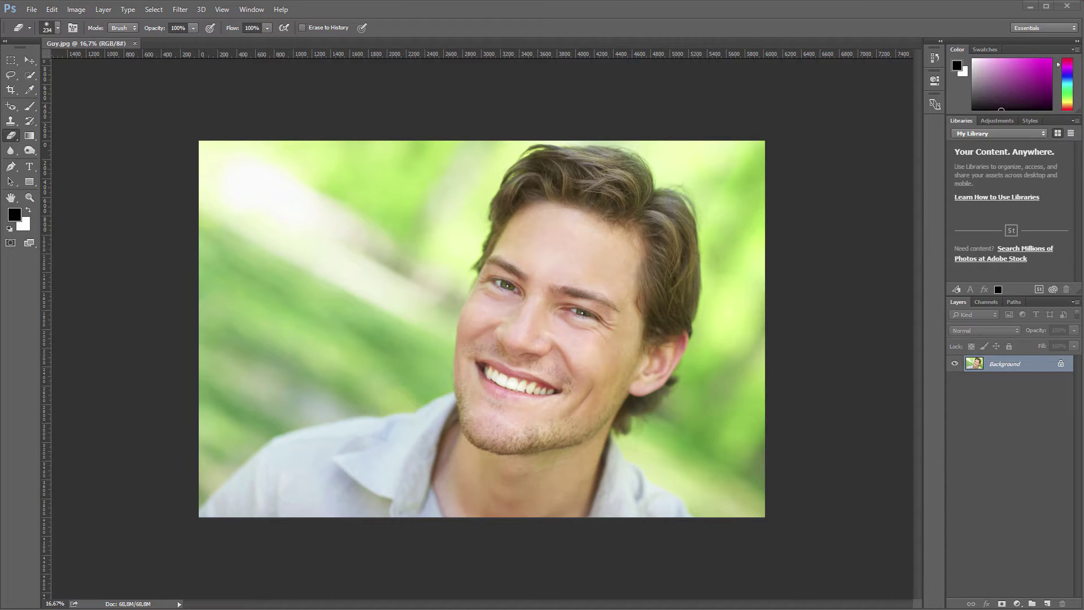
# Step: Open scar.jpg and nose.jpg as separate documents alongside Guy.jpg
pyautogui.moveTo(100, 293); pyautogui.dragTo(333, 91)
pyautogui.moveTo(391, 52); pyautogui.dragTo(205, 42)
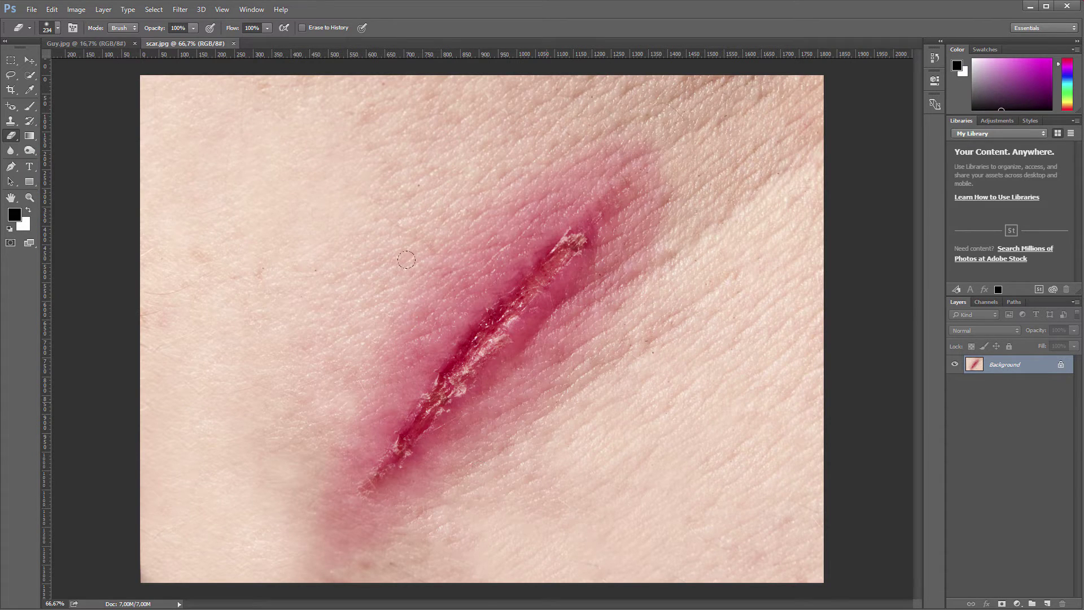
pyautogui.click(86, 43)
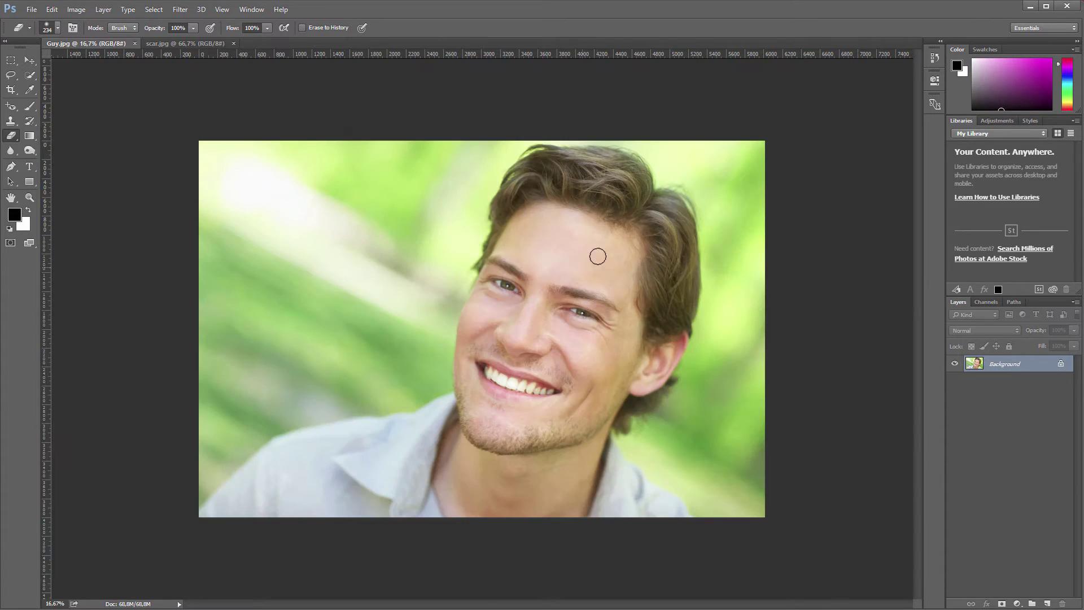
pyautogui.moveTo(0, 197); pyautogui.dragTo(141, 197)
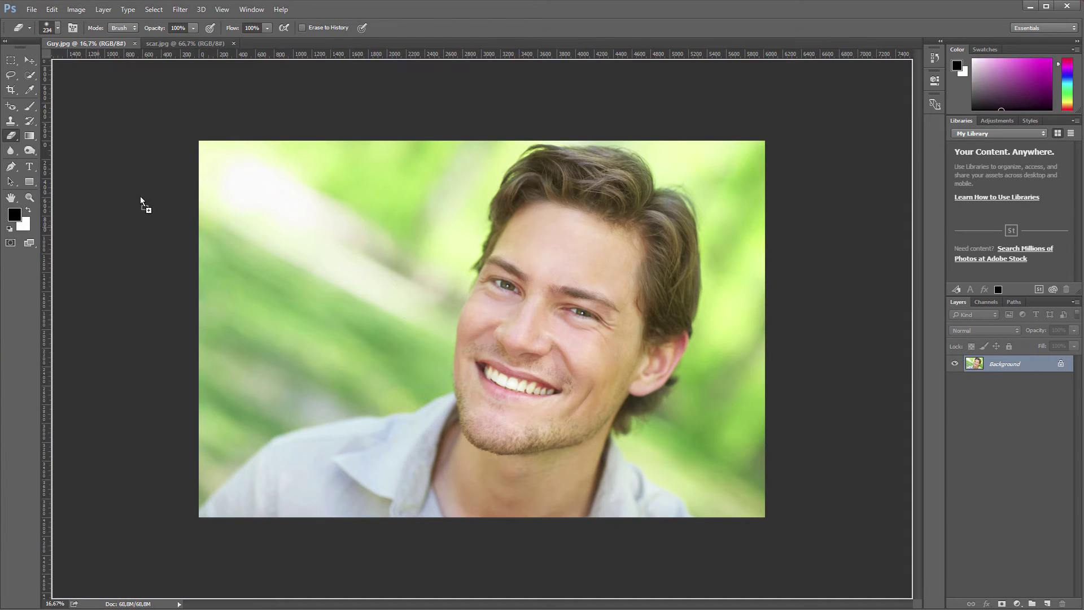
pyautogui.moveTo(302, 57); pyautogui.dragTo(314, 42)
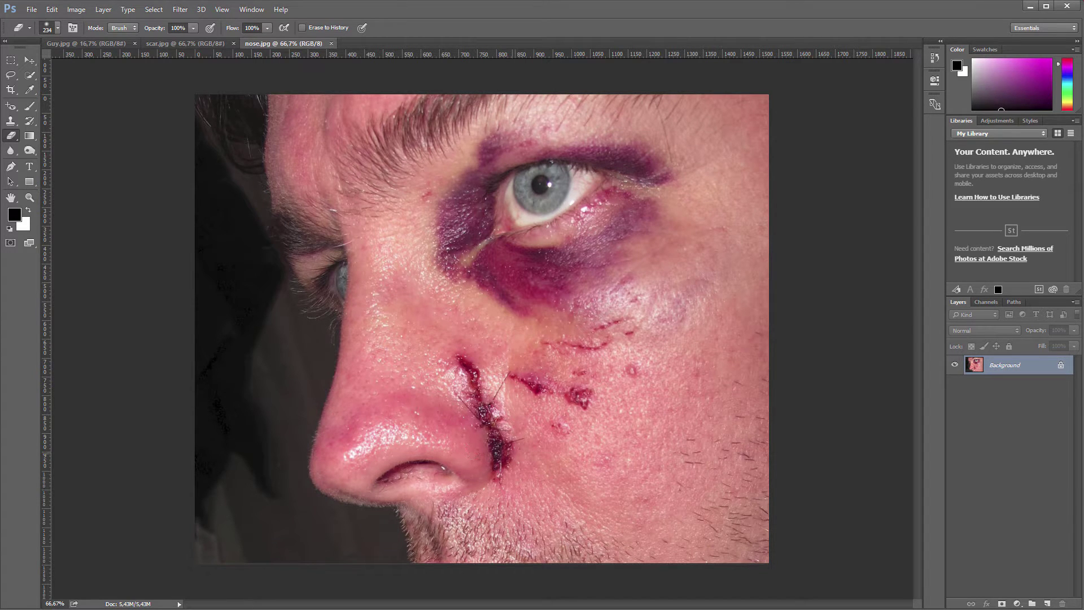
# Step: Lasso a loose freehand outline around the whole wound and its reddened skin in scar.jpg, with 0 px feather
pyautogui.click(172, 45)
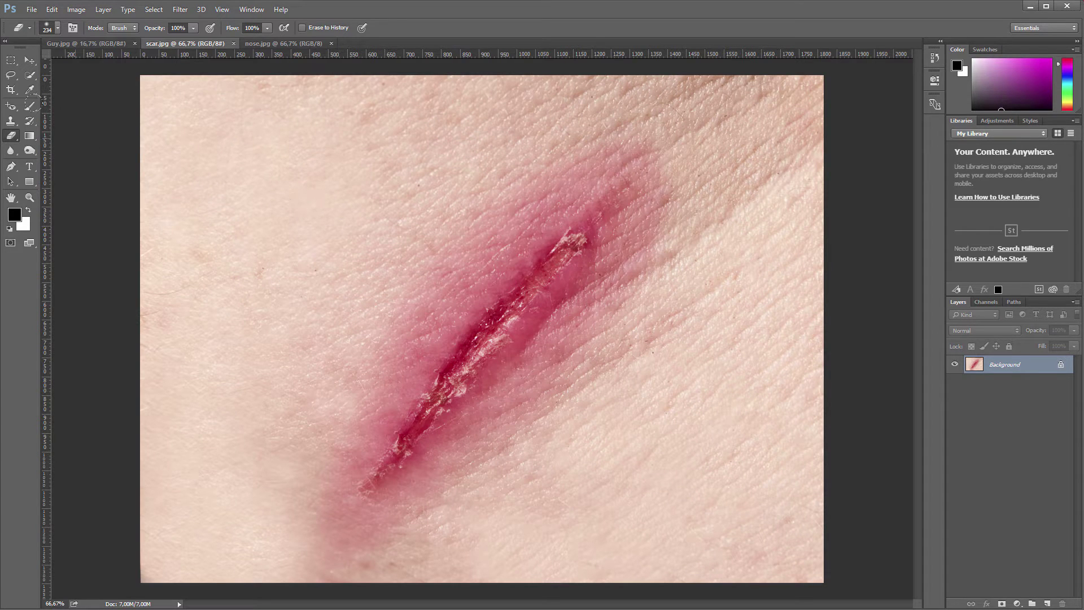
pyautogui.click(7, 77)
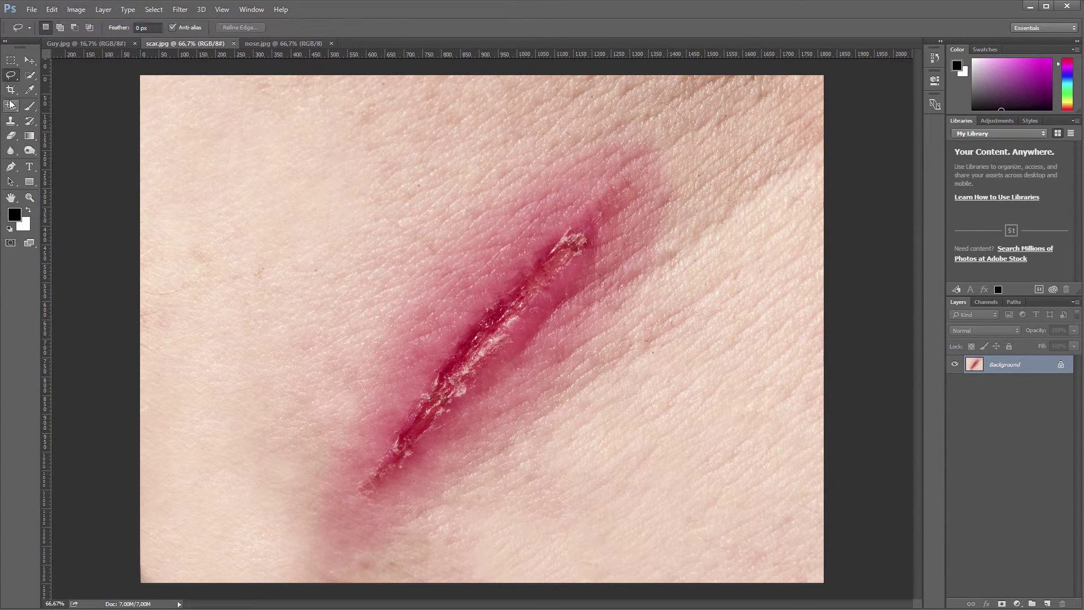
pyautogui.moveTo(315, 354)
pyautogui.mouseDown()
pyautogui.moveTo(283, 432)
pyautogui.moveTo(284, 520)
pyautogui.moveTo(397, 552)
pyautogui.moveTo(547, 480)
pyautogui.moveTo(675, 334)
pyautogui.moveTo(720, 189)
pyautogui.moveTo(671, 107)
pyautogui.moveTo(565, 100)
pyautogui.moveTo(414, 158)
pyautogui.moveTo(348, 283)
pyautogui.mouseUp()
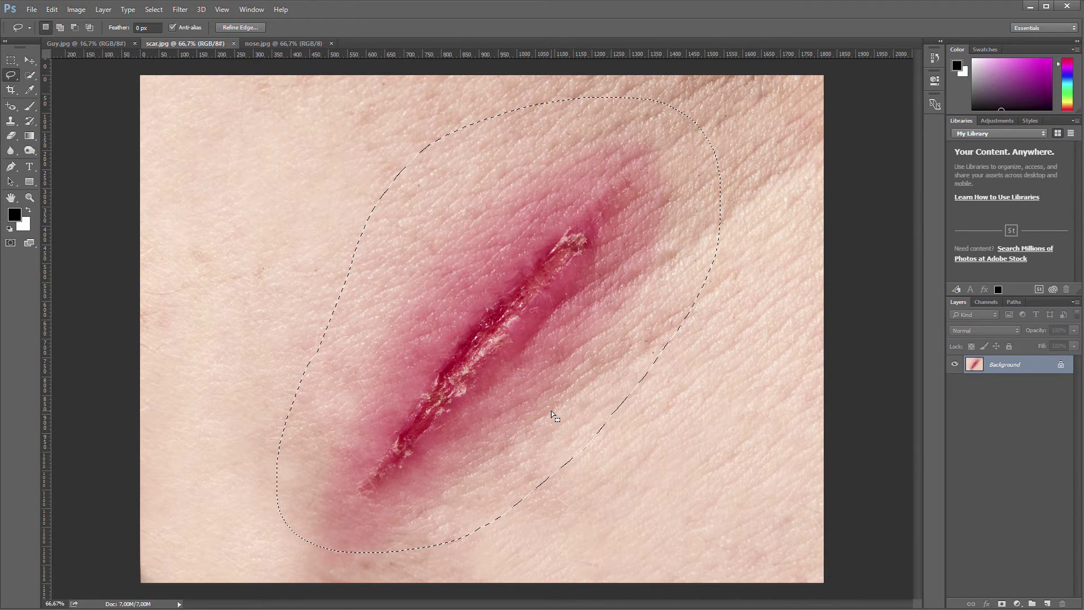
# Step: Paste the copied wound into Guy.jpg and move it onto the forehead above the eye nearer the visible ear
pyautogui.click(91, 43)
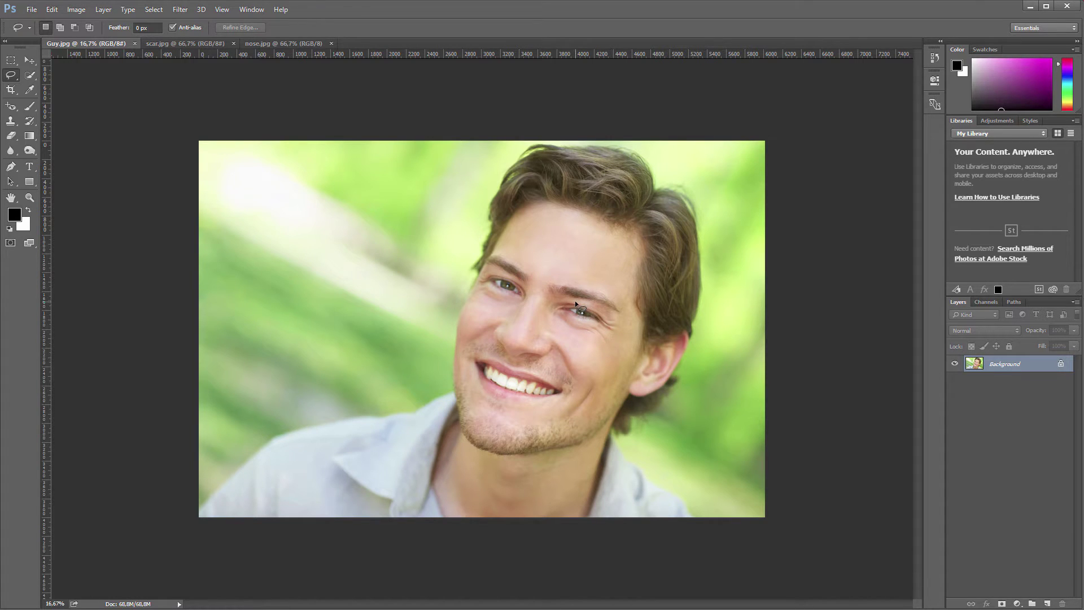
pyautogui.hotkey('ctrl', 'v')
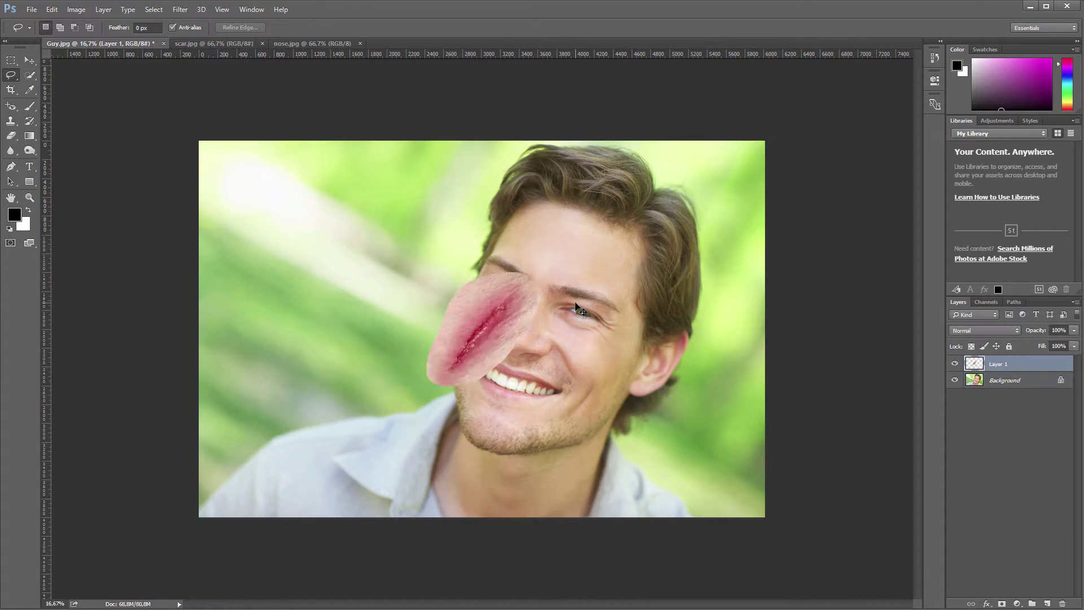
pyautogui.click(30, 60)
pyautogui.scroll(5, 638, 251)
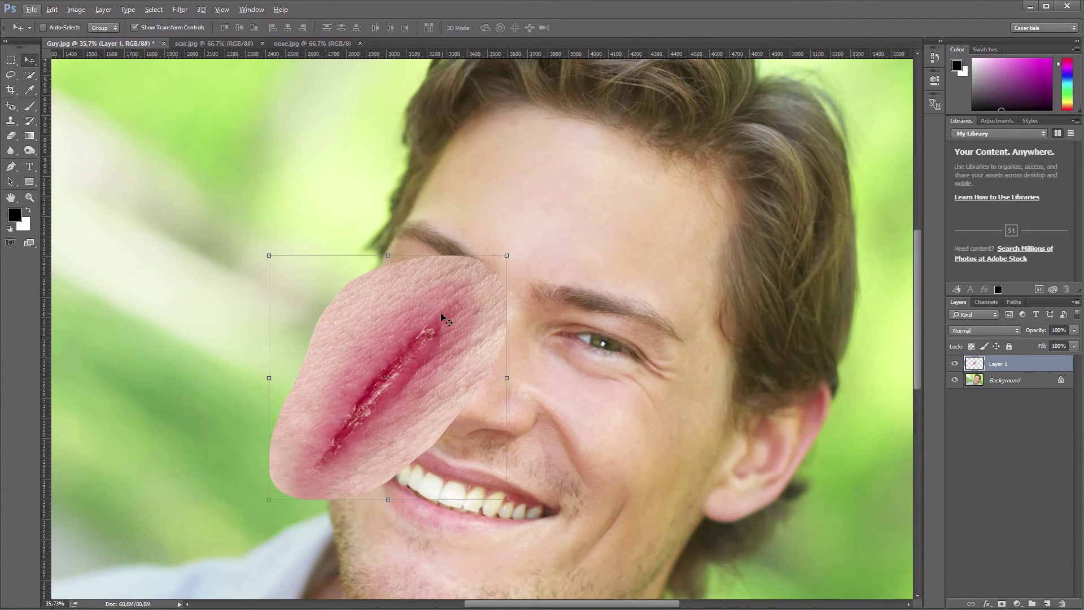
pyautogui.moveTo(458, 304); pyautogui.dragTo(697, 167)
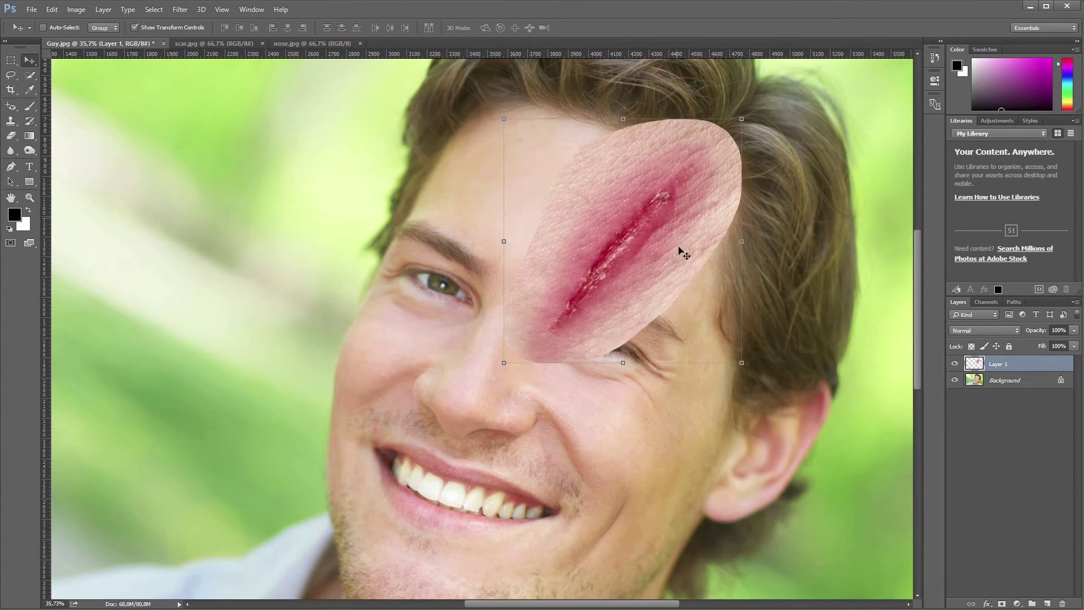
# Step: Scale the pasted wound to about 44%, rotate it about 29°, position it above the eyebrow and apply the transformation
pyautogui.scroll(3, 681, 280)
pyautogui.hscroll(2, 681, 281)
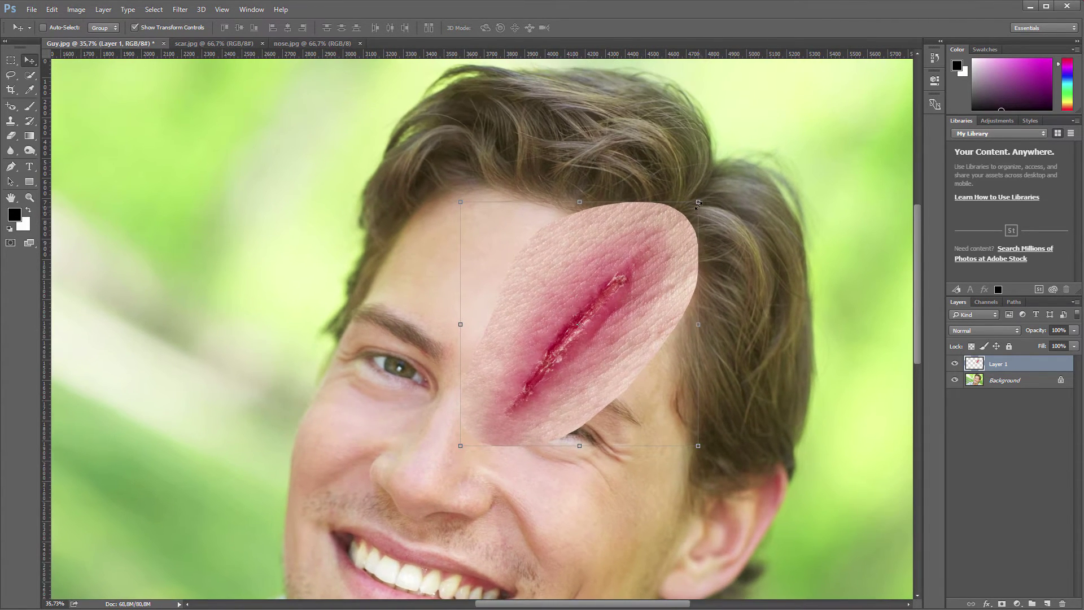
pyautogui.moveTo(698, 201); pyautogui.dragTo(629, 273)
pyautogui.scroll(2, 626, 282)
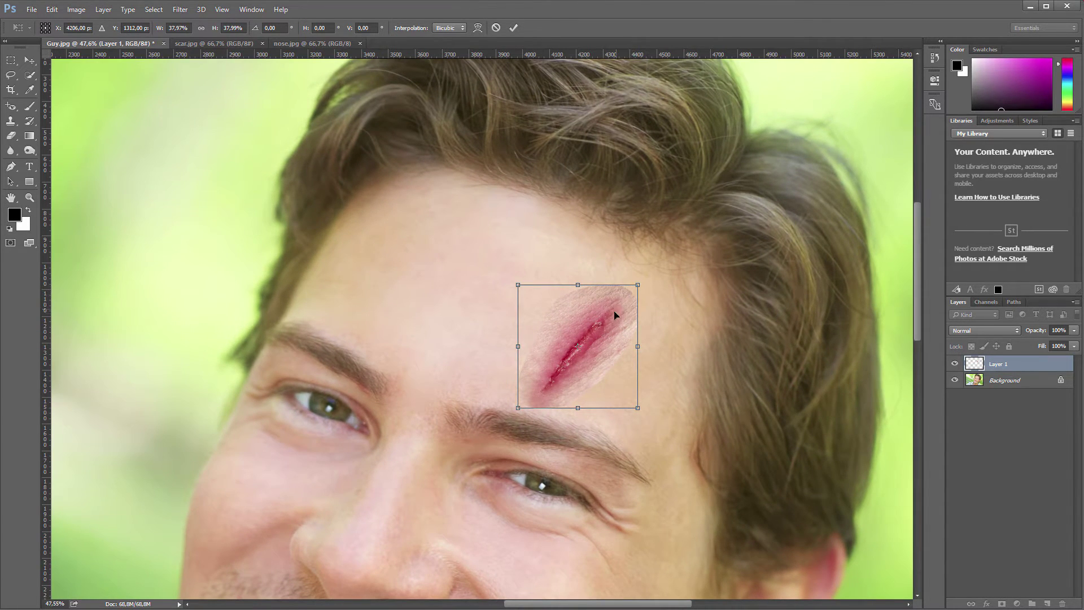
pyautogui.moveTo(630, 302); pyautogui.dragTo(647, 331)
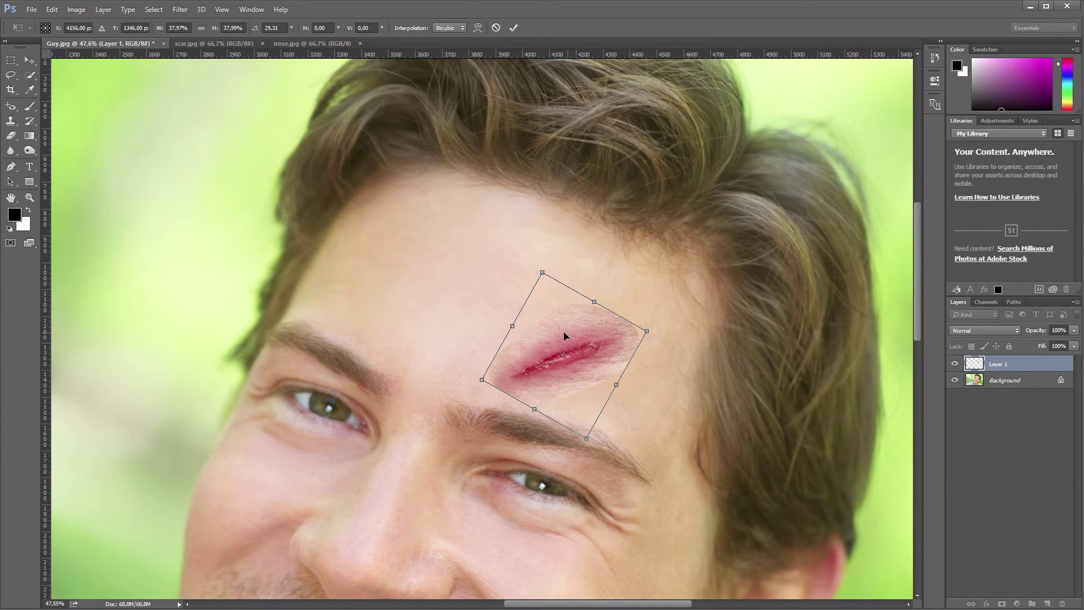
pyautogui.moveTo(563, 334)
pyautogui.mouseDown()
pyautogui.moveTo(579, 305)
pyautogui.moveTo(567, 314)
pyautogui.mouseUp()
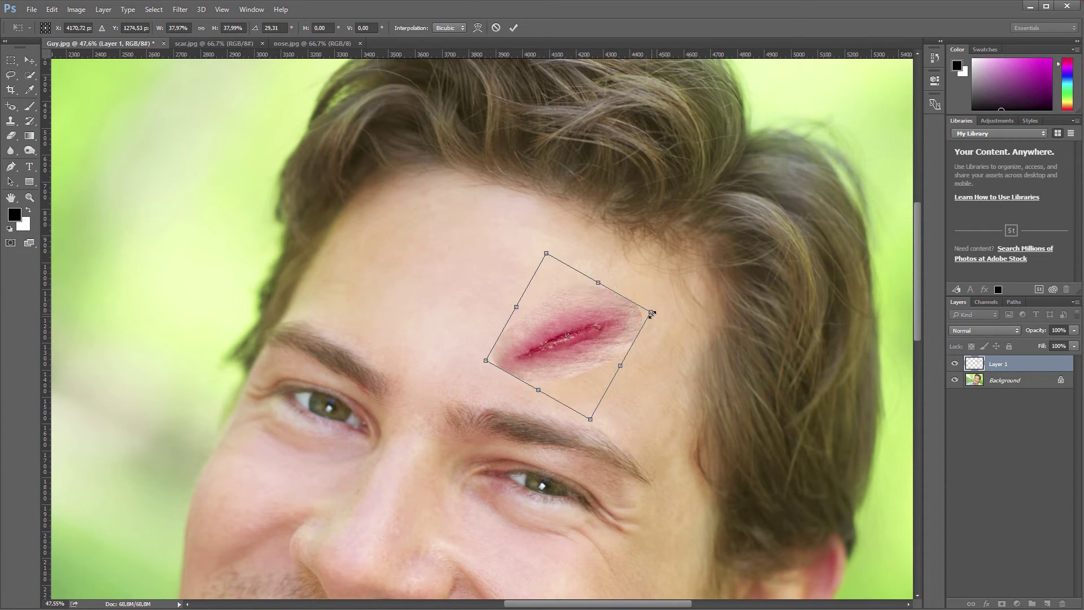
pyautogui.moveTo(651, 311); pyautogui.dragTo(676, 305)
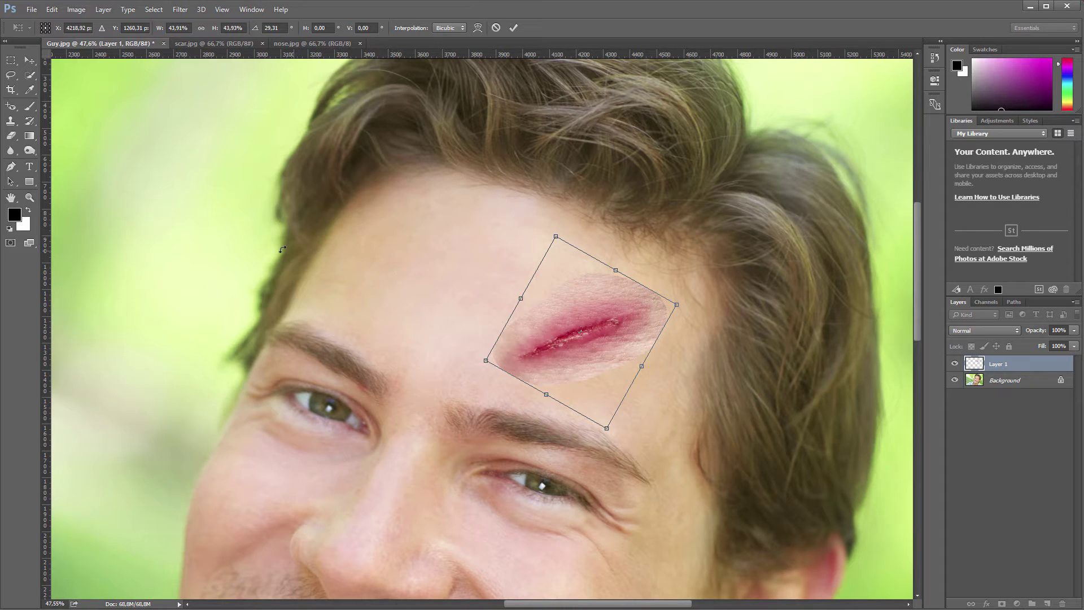
pyautogui.click(11, 140)
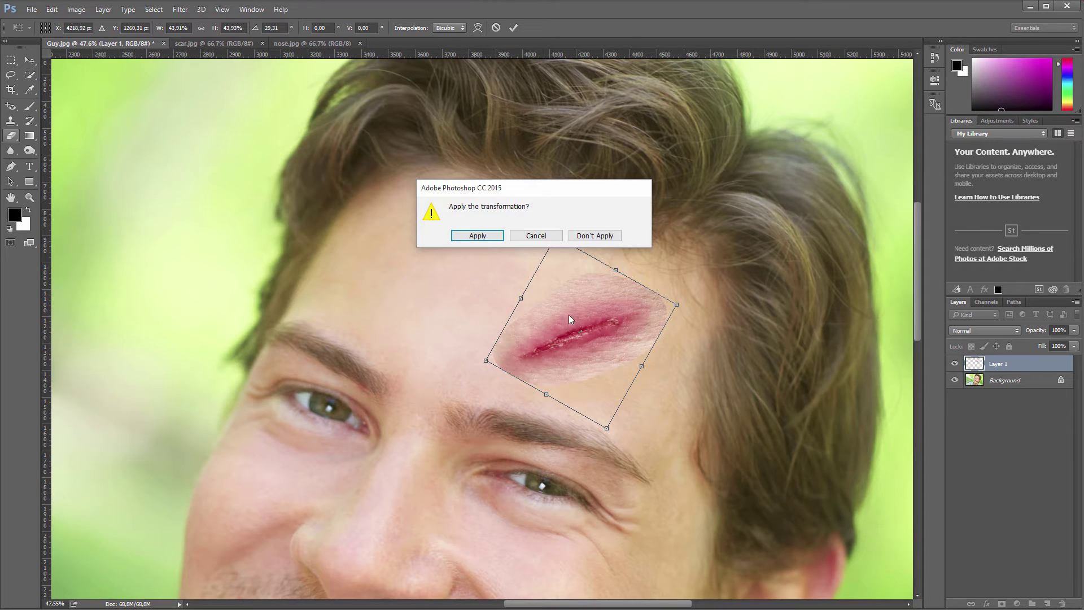
pyautogui.click(477, 235)
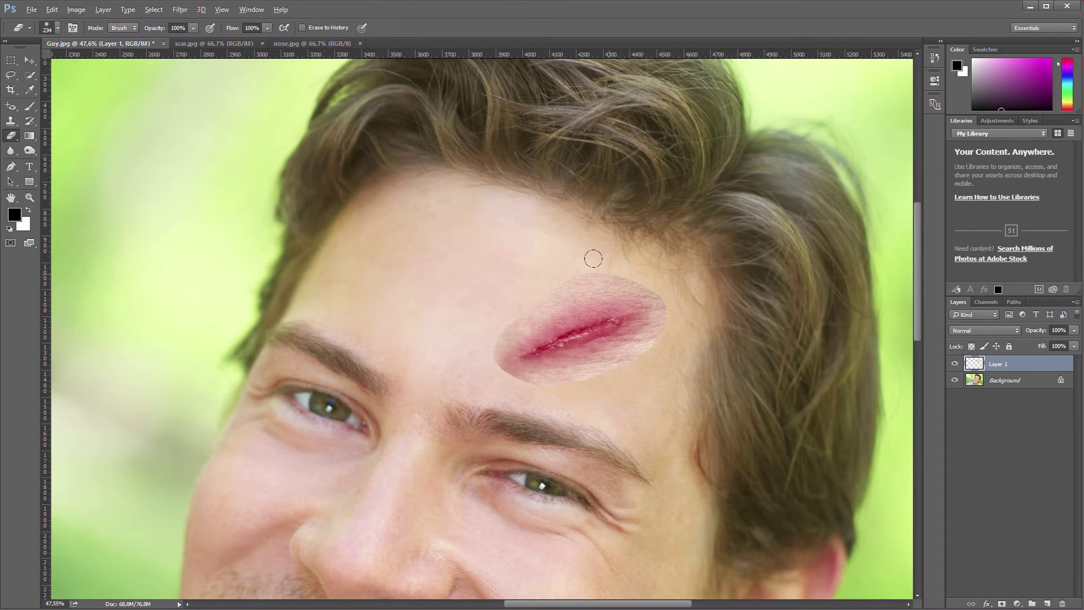
# Step: Erase the upper edge of the wound patch with a soft eraser of about 300 px and 0% hardness
pyautogui.scroll(2, 587, 252)
pyautogui.moveTo(532, 237); pyautogui.dragTo(562, 246)
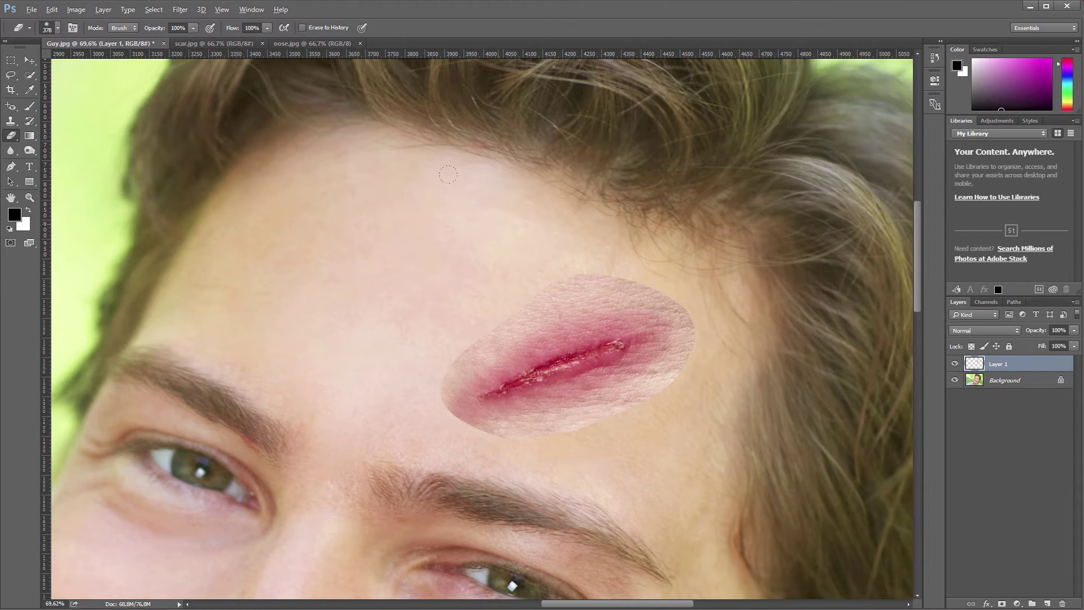
pyautogui.moveTo(498, 224)
pyautogui.mouseDown()
pyautogui.moveTo(570, 232)
pyautogui.moveTo(481, 228)
pyautogui.moveTo(526, 228)
pyautogui.moveTo(484, 227)
pyautogui.moveTo(488, 100)
pyautogui.moveTo(535, 350)
pyautogui.moveTo(512, 175)
pyautogui.moveTo(515, 290)
pyautogui.moveTo(506, 163)
pyautogui.moveTo(516, 134)
pyautogui.moveTo(476, 107)
pyautogui.mouseUp()
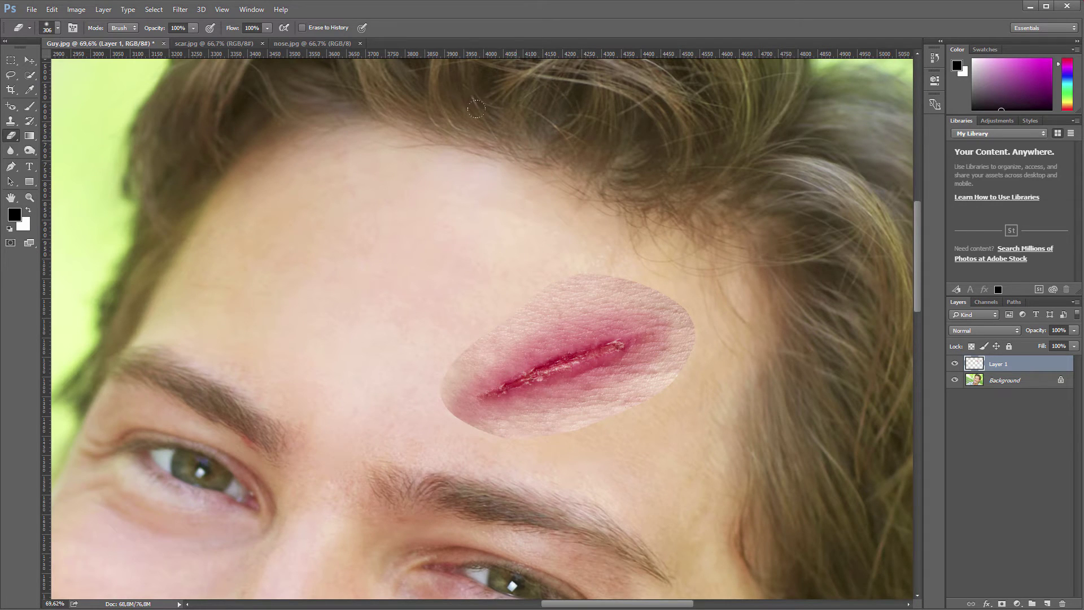
pyautogui.rightClick(445, 200)
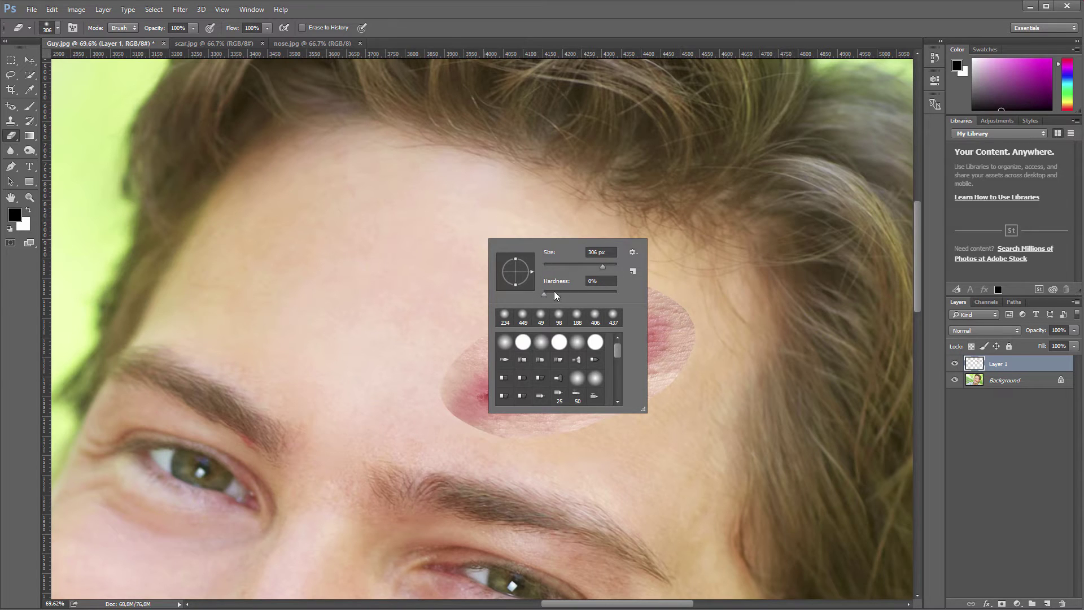
pyautogui.press('Return')
pyautogui.moveTo(547, 220)
pyautogui.mouseDown()
pyautogui.moveTo(553, 262)
pyautogui.moveTo(546, 167)
pyautogui.moveTo(482, 190)
pyautogui.mouseUp()
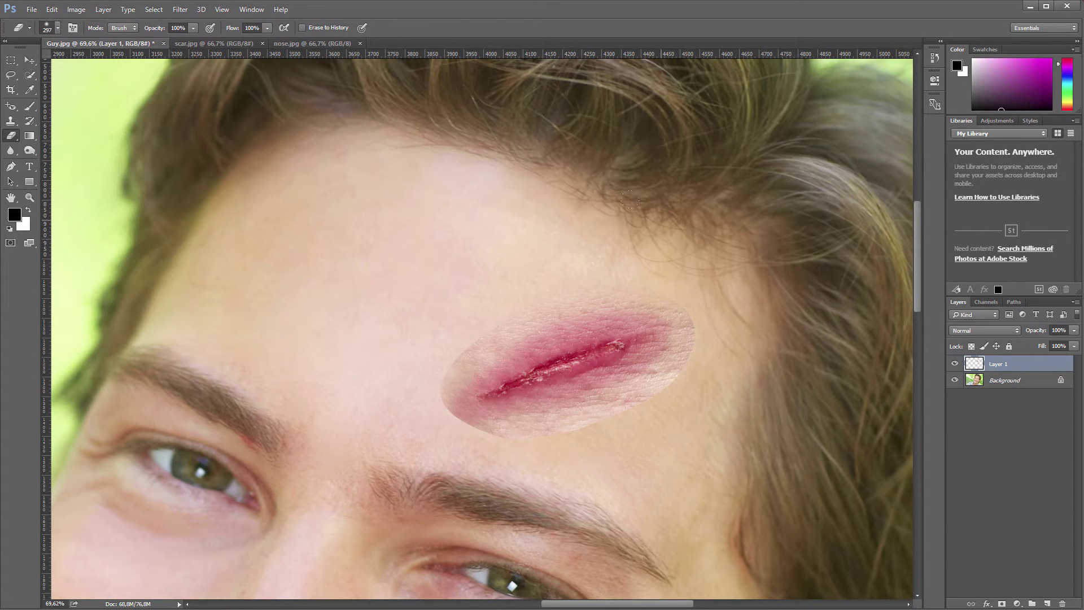
# Step: Erase the remaining pale skin around the right, lower and left edges of the wound with the soft eraser
pyautogui.moveTo(690, 323); pyautogui.dragTo(701, 342)
pyautogui.moveTo(737, 375); pyautogui.dragTo(784, 373)
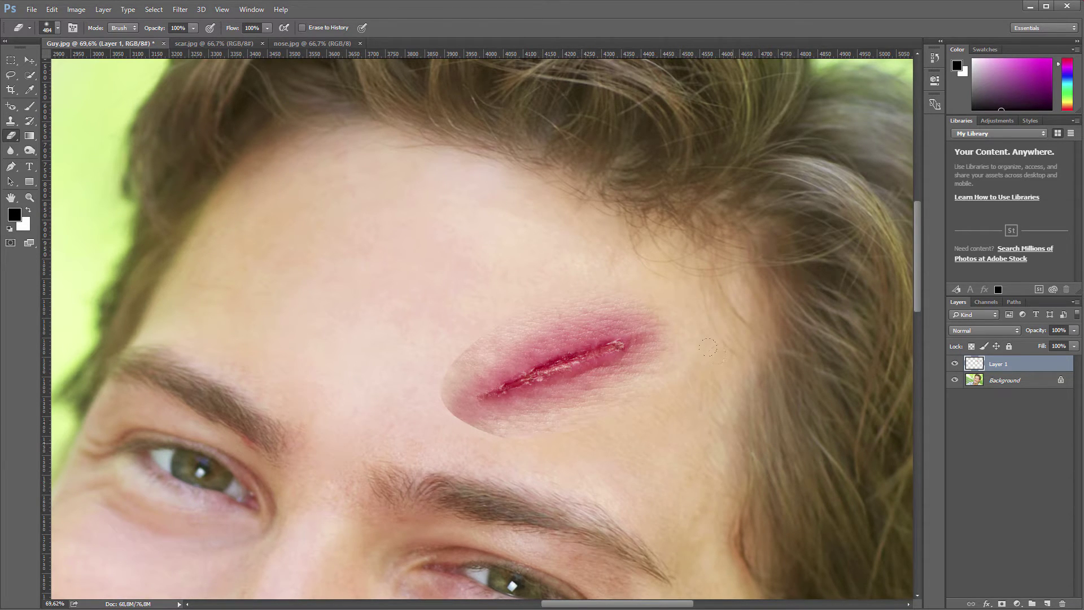
pyautogui.moveTo(556, 497); pyautogui.dragTo(525, 507)
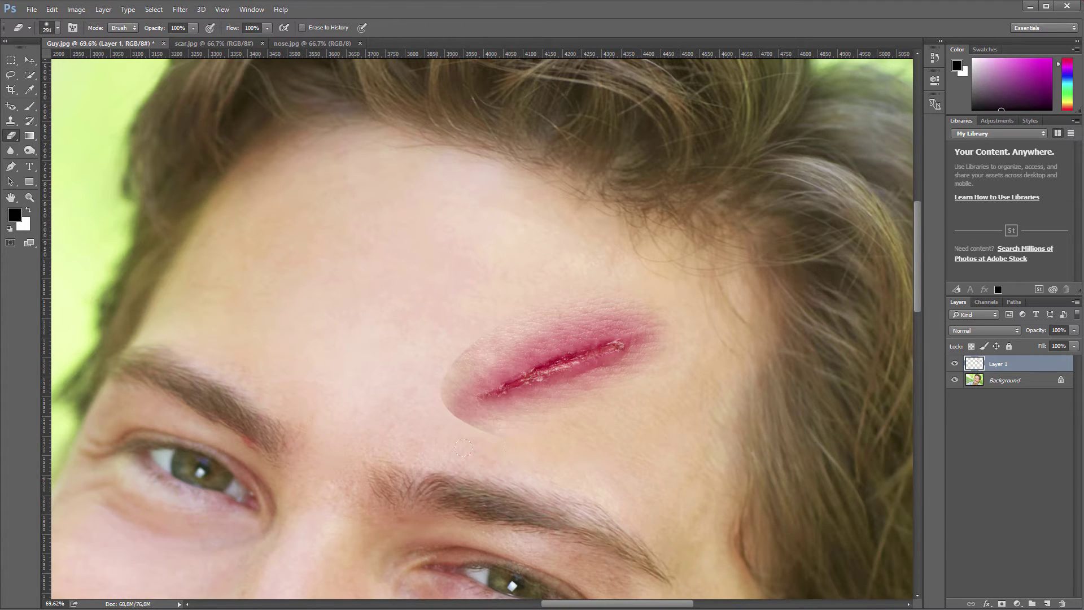
pyautogui.moveTo(463, 449)
pyautogui.mouseDown()
pyautogui.moveTo(404, 431)
pyautogui.moveTo(497, 443)
pyautogui.moveTo(391, 426)
pyautogui.moveTo(569, 440)
pyautogui.moveTo(358, 423)
pyautogui.moveTo(366, 396)
pyautogui.mouseUp()
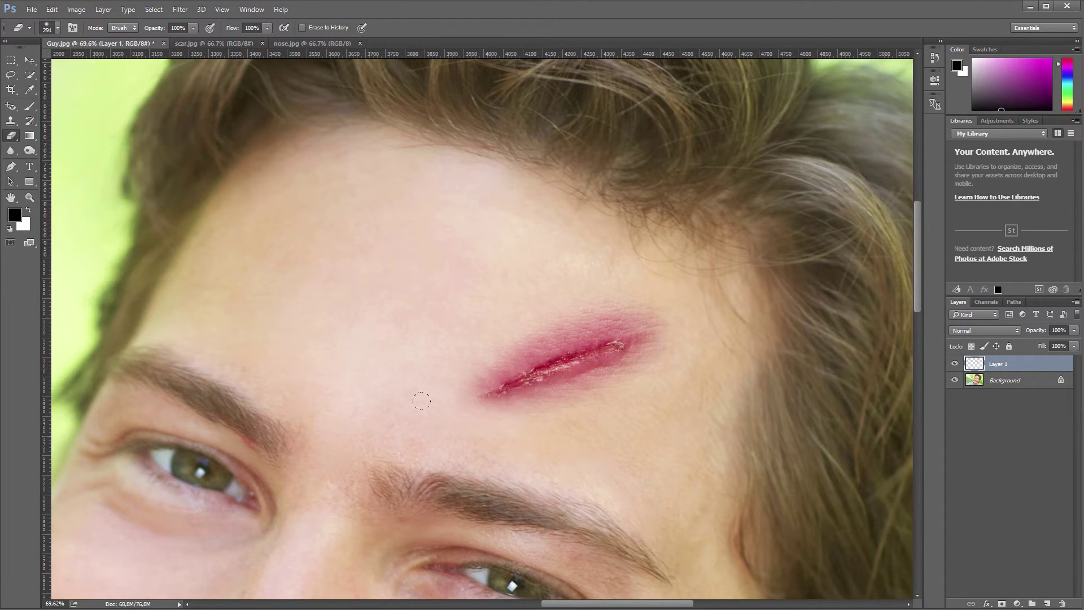
# Step: Examine how the wound blends with the forehead, both in the whole portrait and up close
pyautogui.scroll(-5, 392, 311)
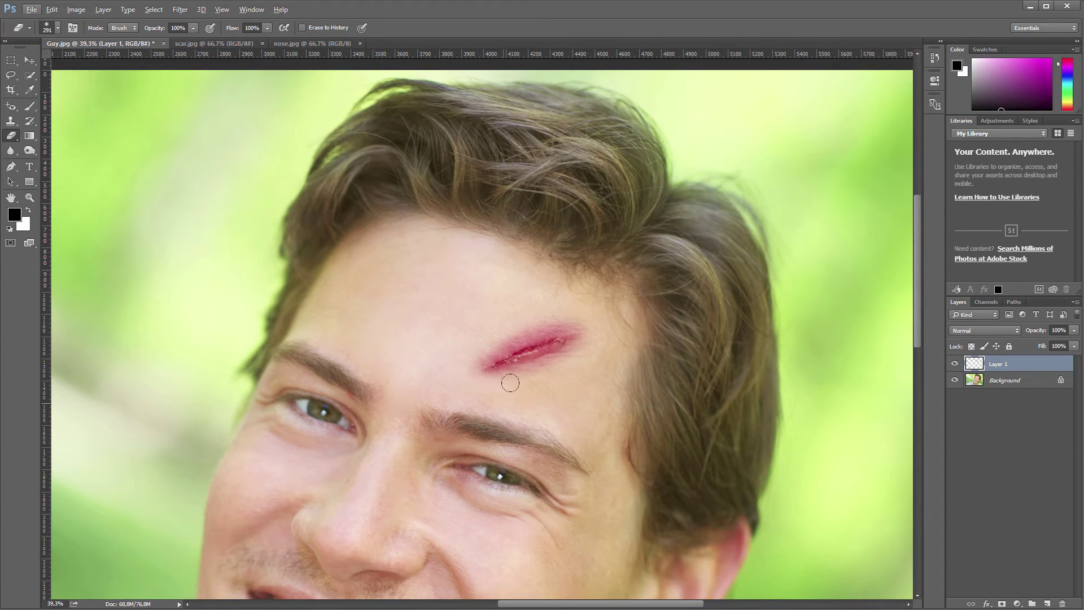
pyautogui.scroll(-2, 381, 380)
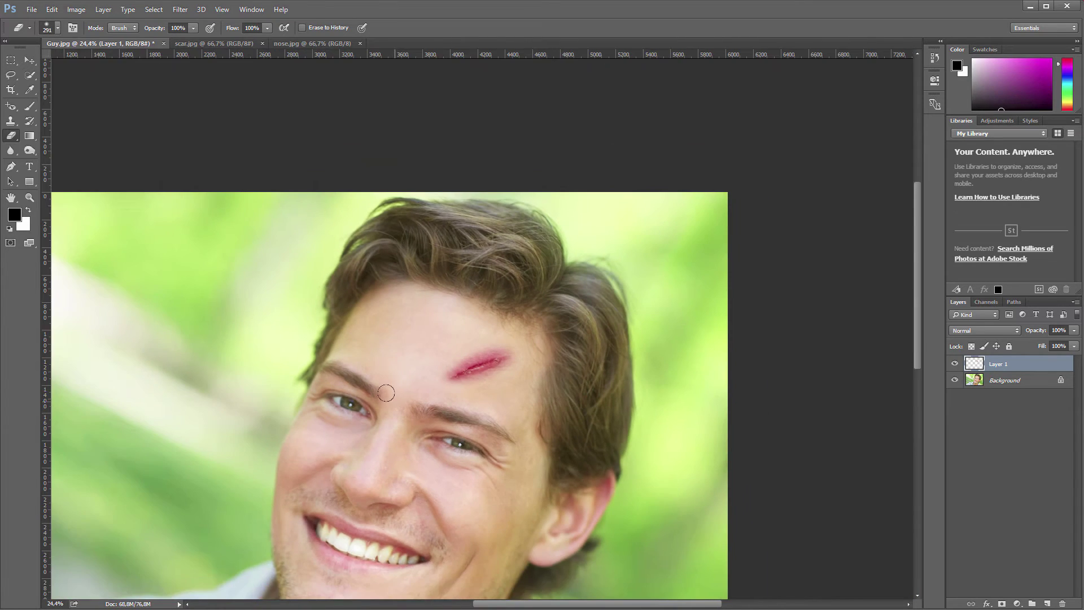
pyautogui.scroll(3, 381, 381)
pyautogui.scroll(-2, 381, 384)
pyautogui.scroll(-2, 382, 384)
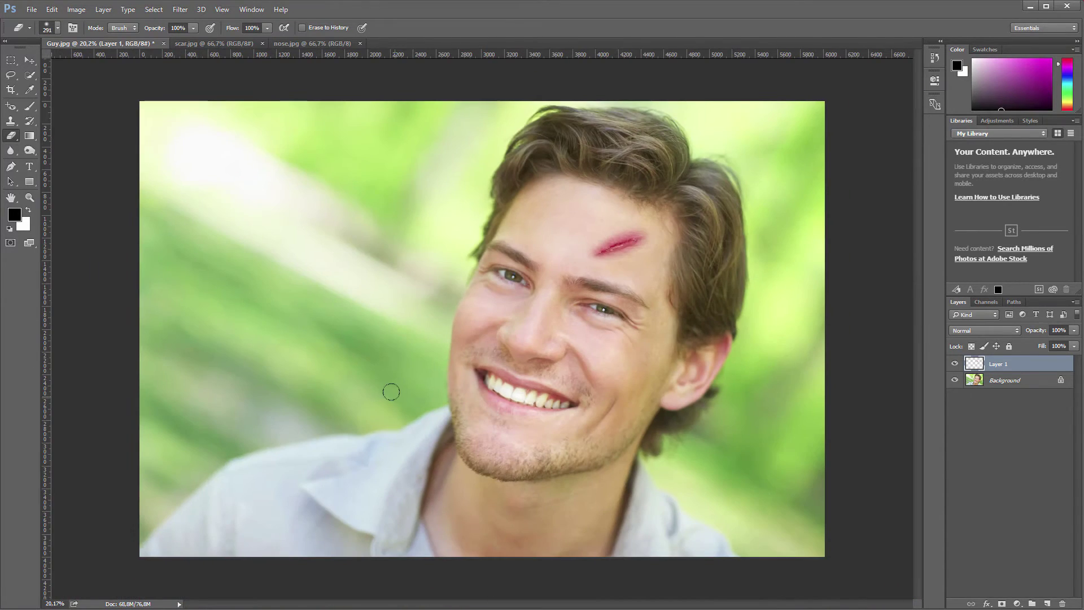
pyautogui.scroll(2, 585, 344)
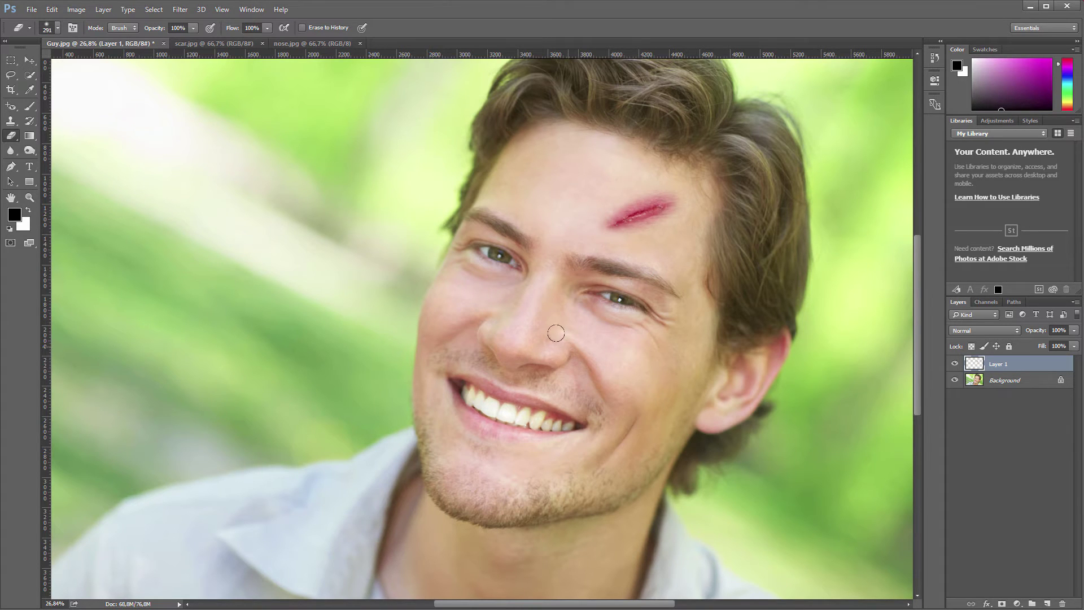
pyautogui.keyDown('alt'); pyautogui.scroll(3, 648, 178); pyautogui.keyUp('alt')
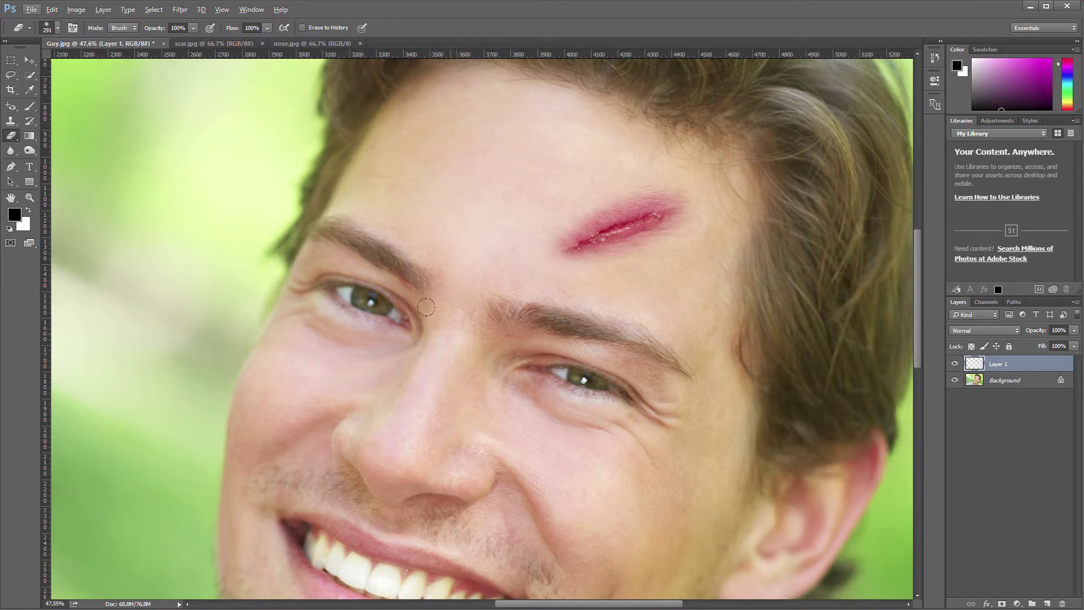
# Step: Convert Guy.jpg to CMYK Color mode without flattening the layers, accepting the default profile
pyautogui.click(74, 11)
pyautogui.moveTo(82, 23)
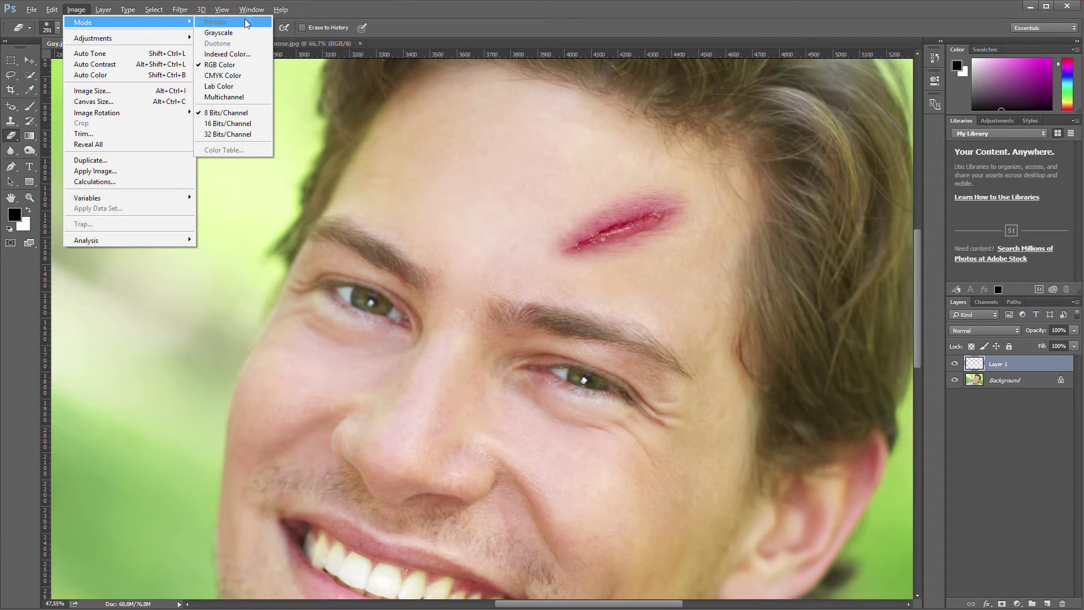
pyautogui.click(244, 81)
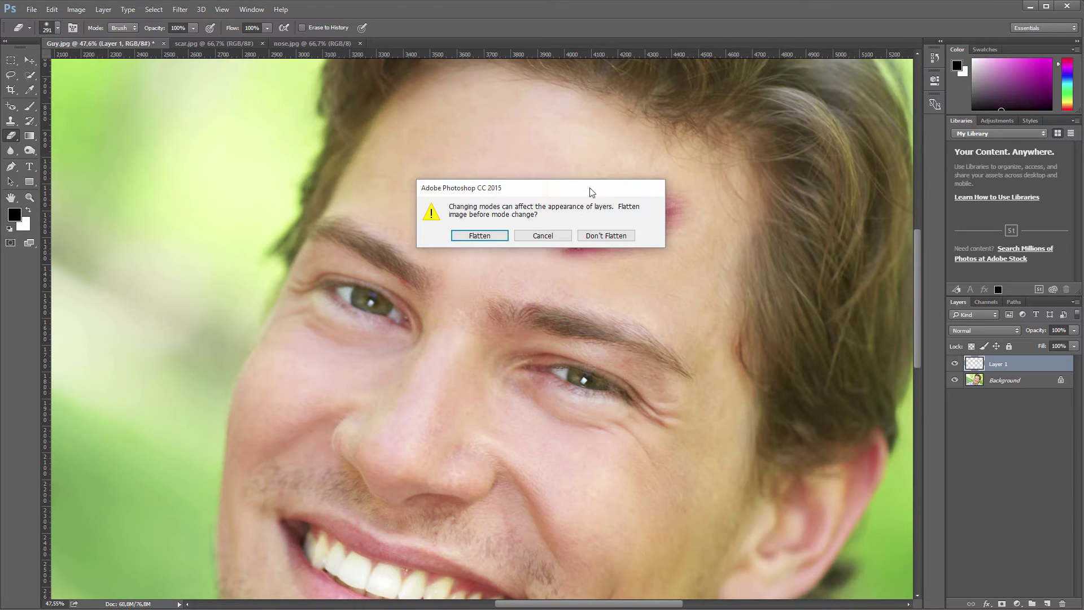
pyautogui.click(605, 237)
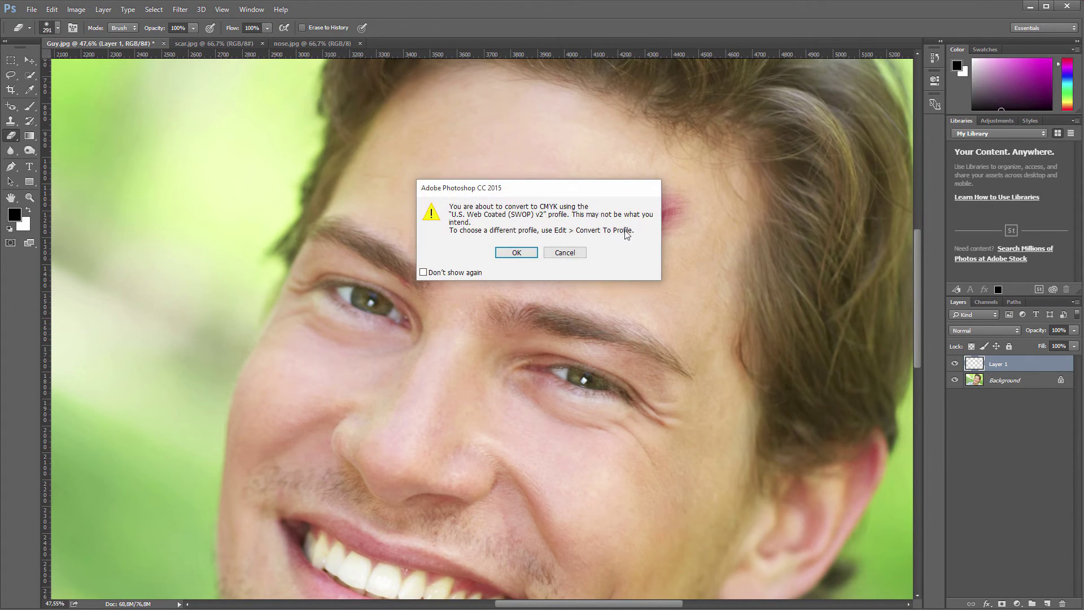
pyautogui.click(510, 253)
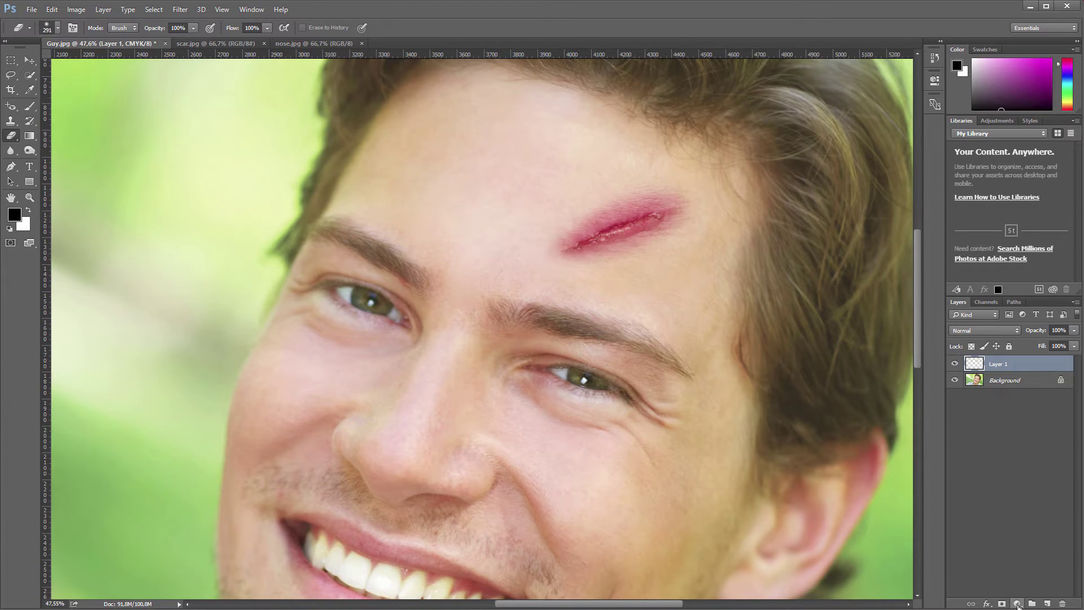
# Step: Add a Curves adjustment layer above Layer 1
pyautogui.click(1017, 604)
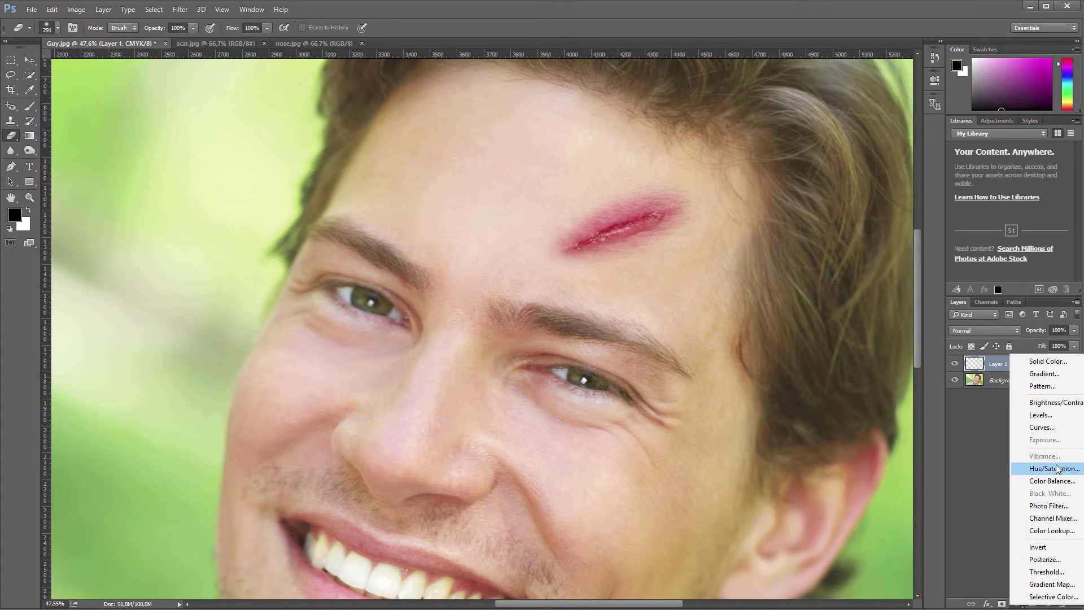
pyautogui.click(1058, 432)
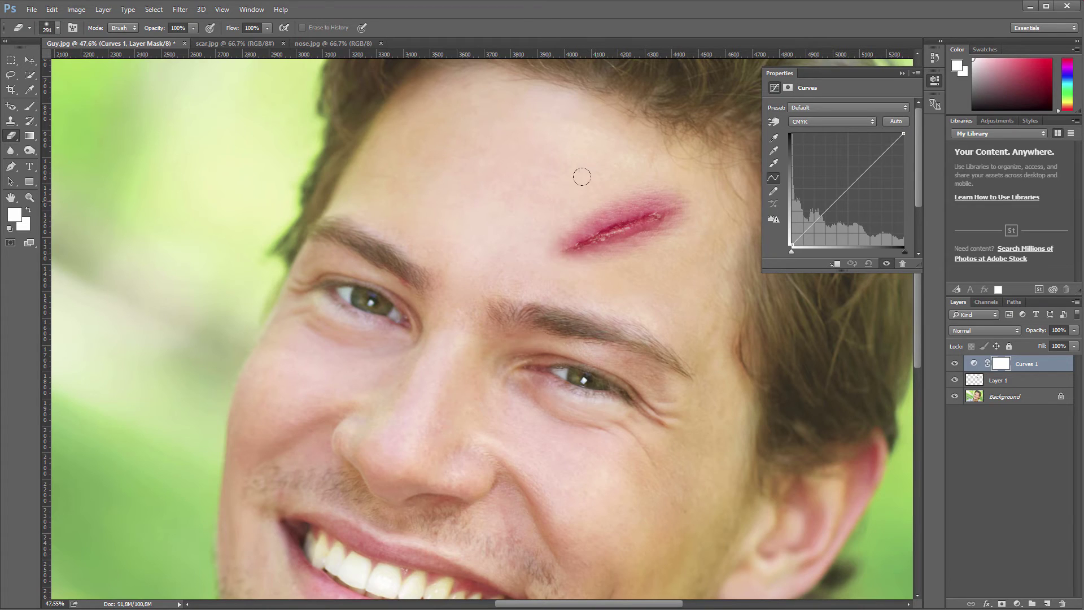
pyautogui.click(875, 120)
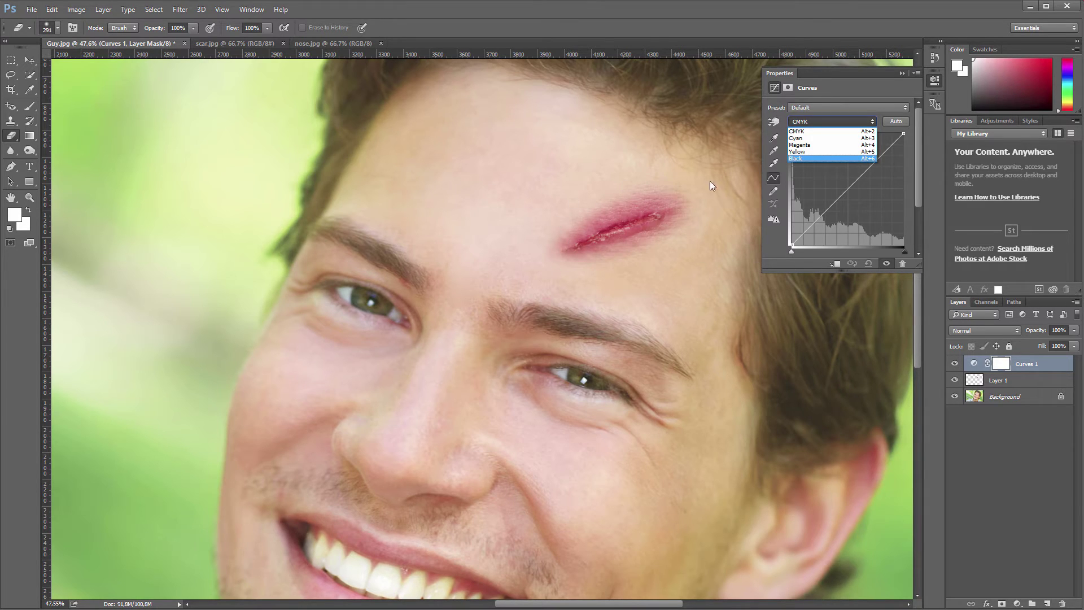
pyautogui.click(842, 193)
pyautogui.moveTo(843, 194)
pyautogui.mouseDown()
pyautogui.moveTo(833, 170)
pyautogui.moveTo(862, 222)
pyautogui.moveTo(835, 182)
pyautogui.mouseUp()
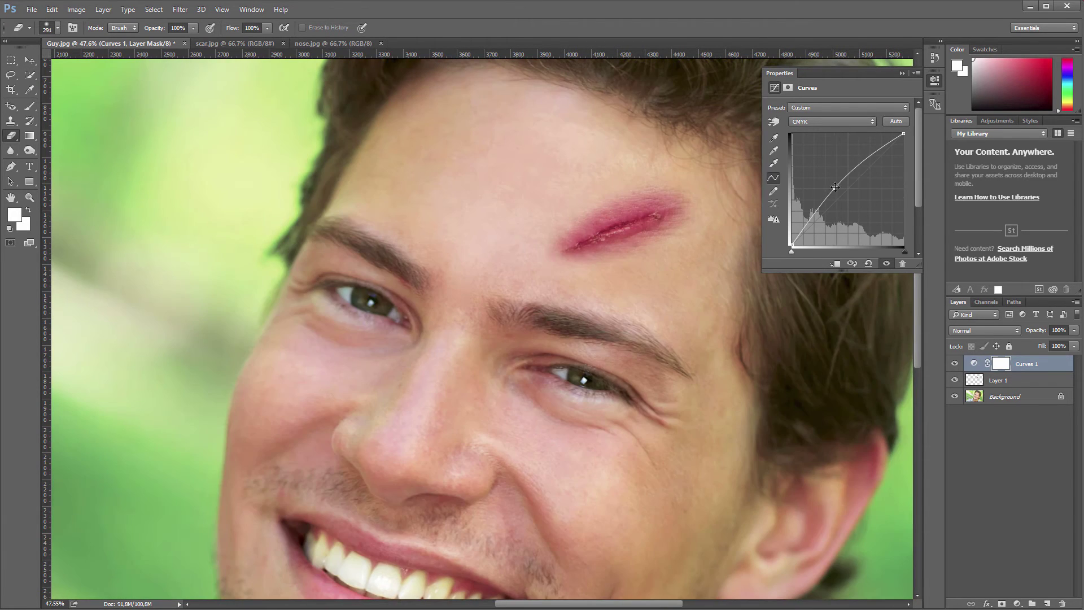
pyautogui.keyDown('ctrl'); pyautogui.click(835, 182); pyautogui.keyUp('ctrl')
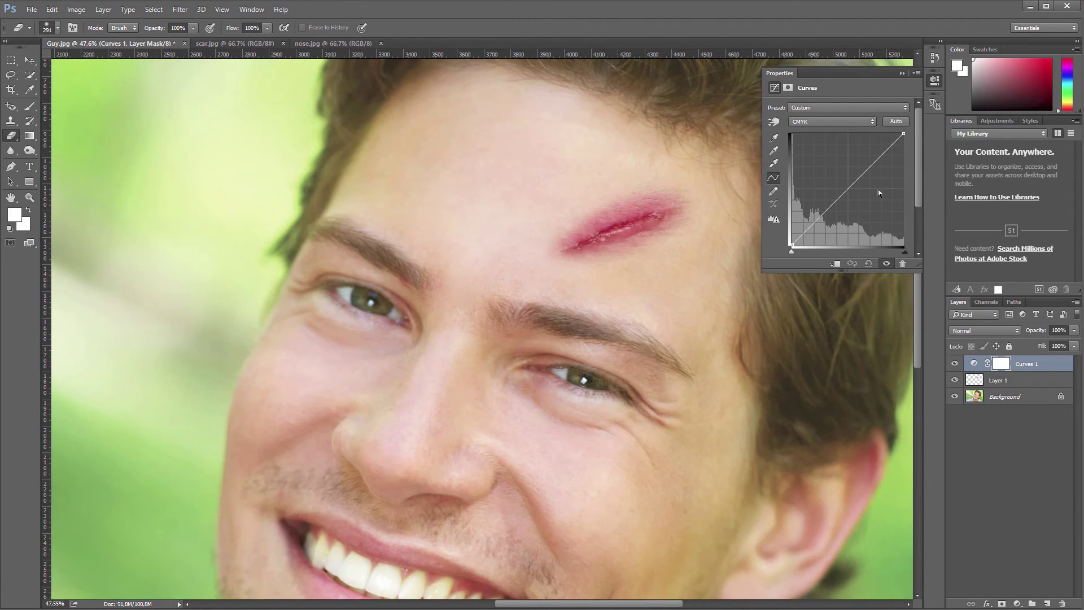
# Step: Clip the Curves adjustment to Layer 1 and slightly lower the midpoint of its Magenta curve
pyautogui.rightClick(1022, 366)
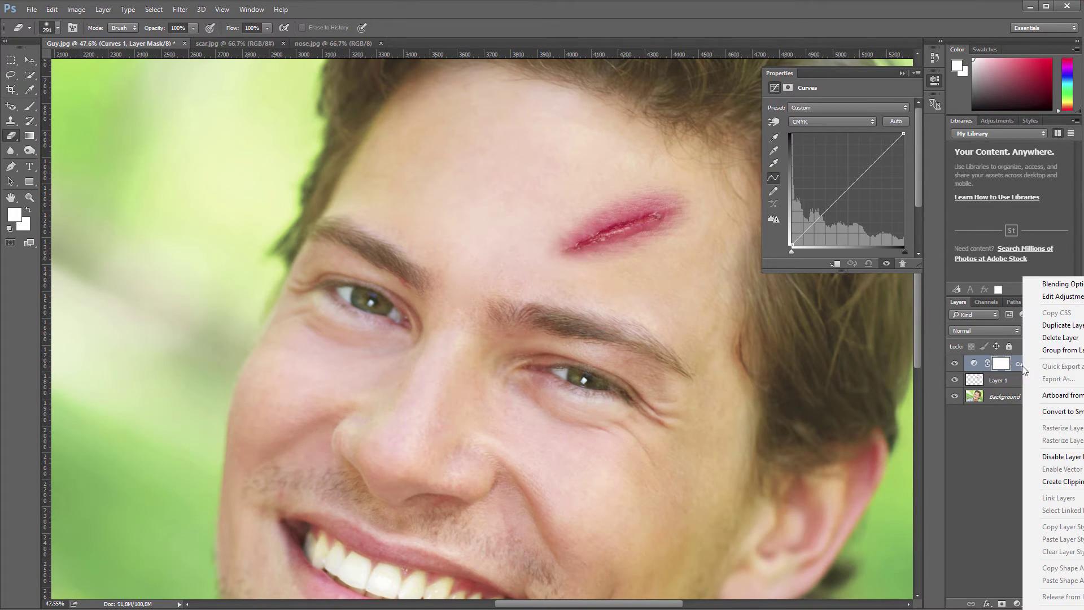
pyautogui.click(1059, 482)
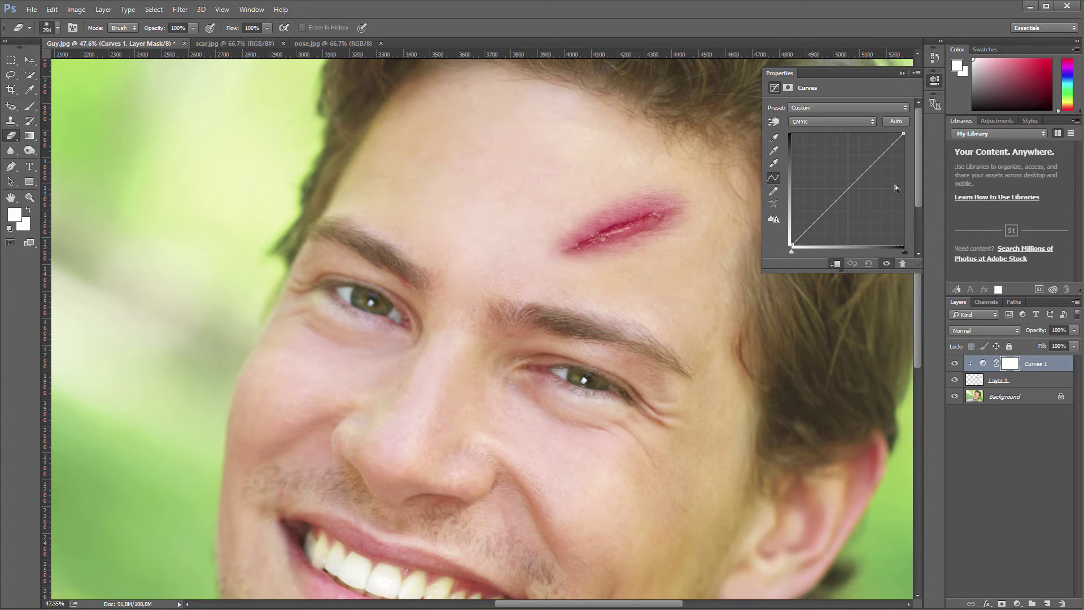
pyautogui.click(843, 122)
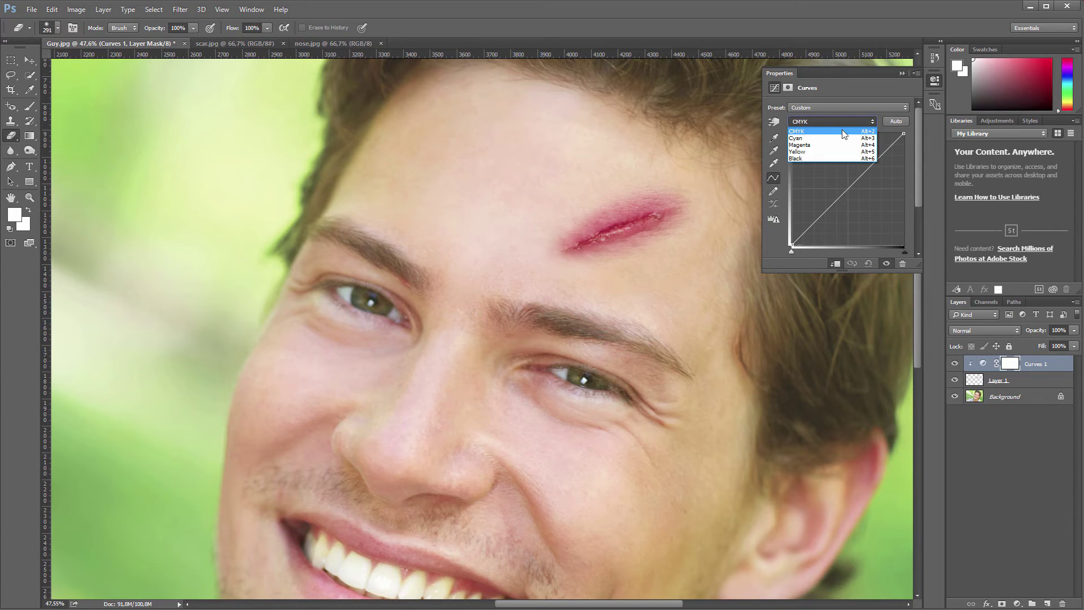
pyautogui.click(811, 144)
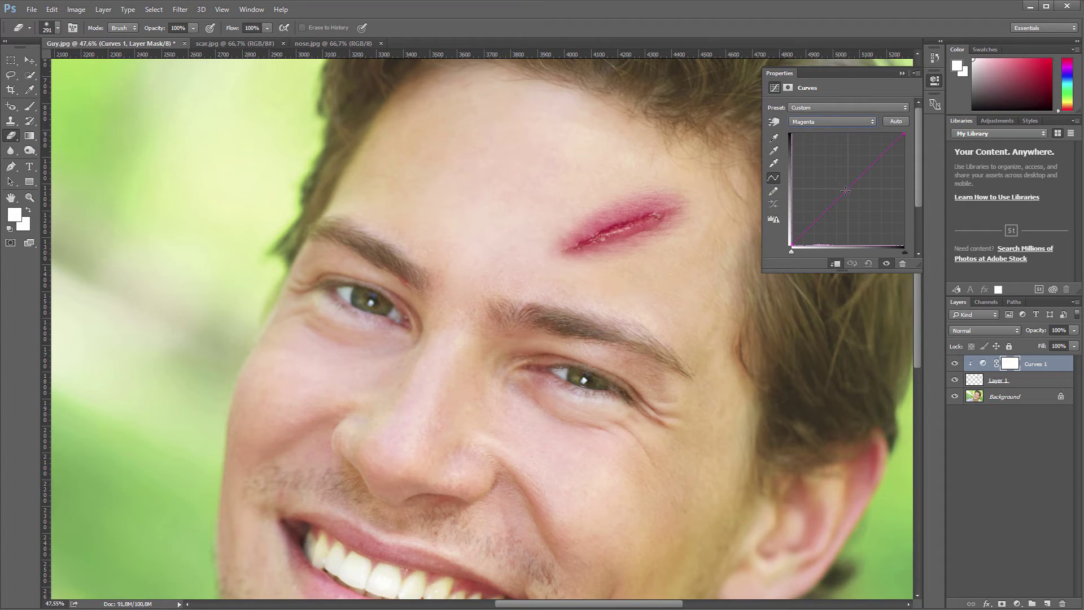
pyautogui.moveTo(845, 190)
pyautogui.mouseDown()
pyautogui.moveTo(854, 206)
pyautogui.moveTo(834, 182)
pyautogui.moveTo(845, 197)
pyautogui.mouseUp()
pyautogui.moveTo(846, 197); pyautogui.dragTo(846, 198)
# Step: Raise the midpoint of the Yellow curve slightly to warm the forehead wound
pyautogui.click(833, 121)
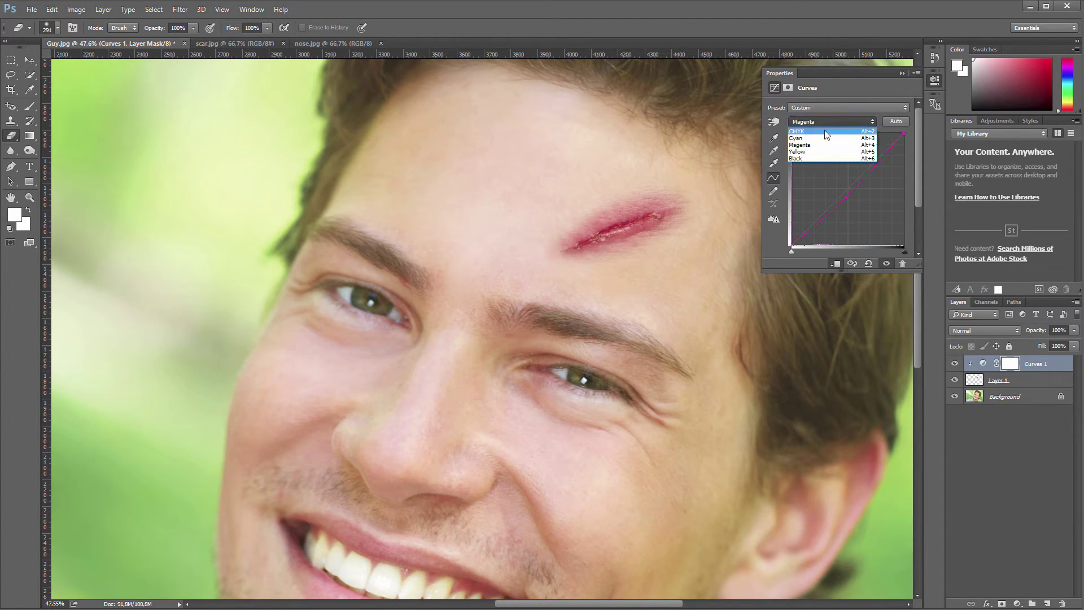
pyautogui.click(813, 149)
pyautogui.moveTo(842, 190); pyautogui.dragTo(840, 188)
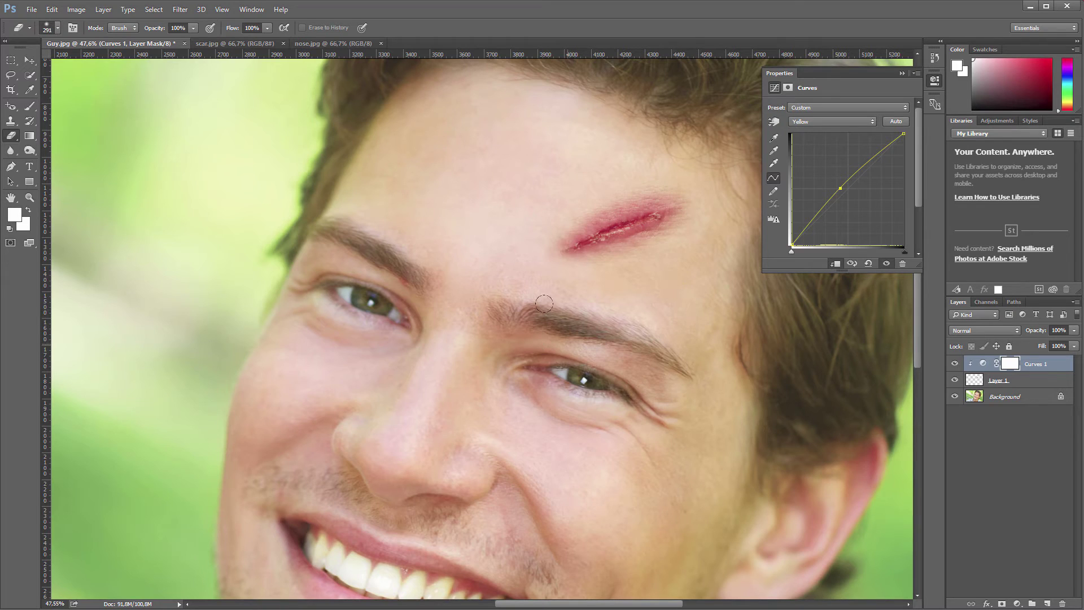
# Step: Lower the midpoint and the upper end point of the combined CMYK curve a little to lighten the wound
pyautogui.click(872, 121)
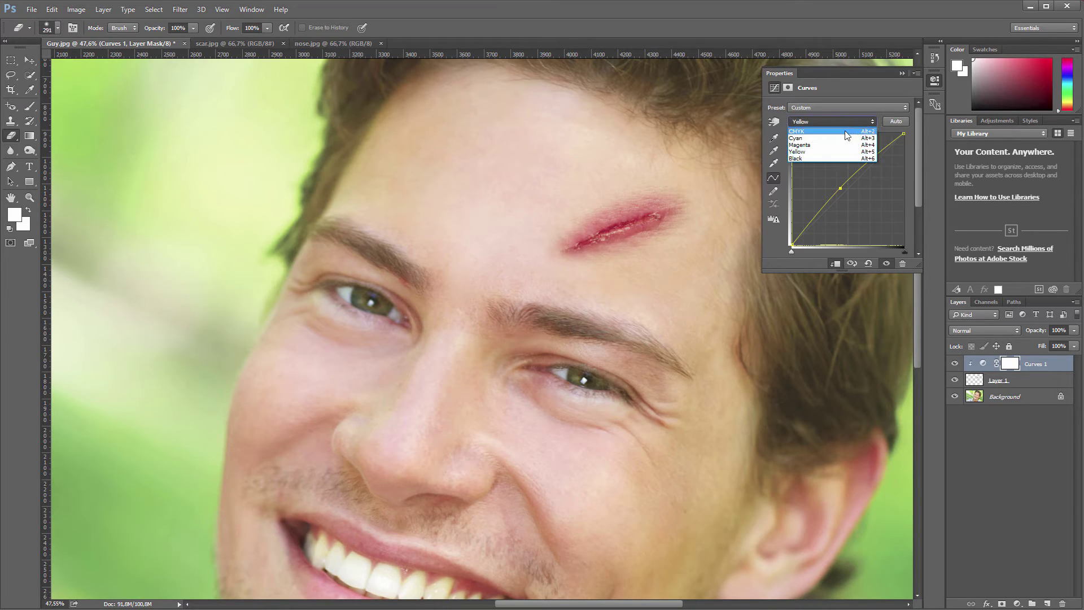
pyautogui.click(835, 124)
pyautogui.moveTo(848, 191); pyautogui.dragTo(849, 193)
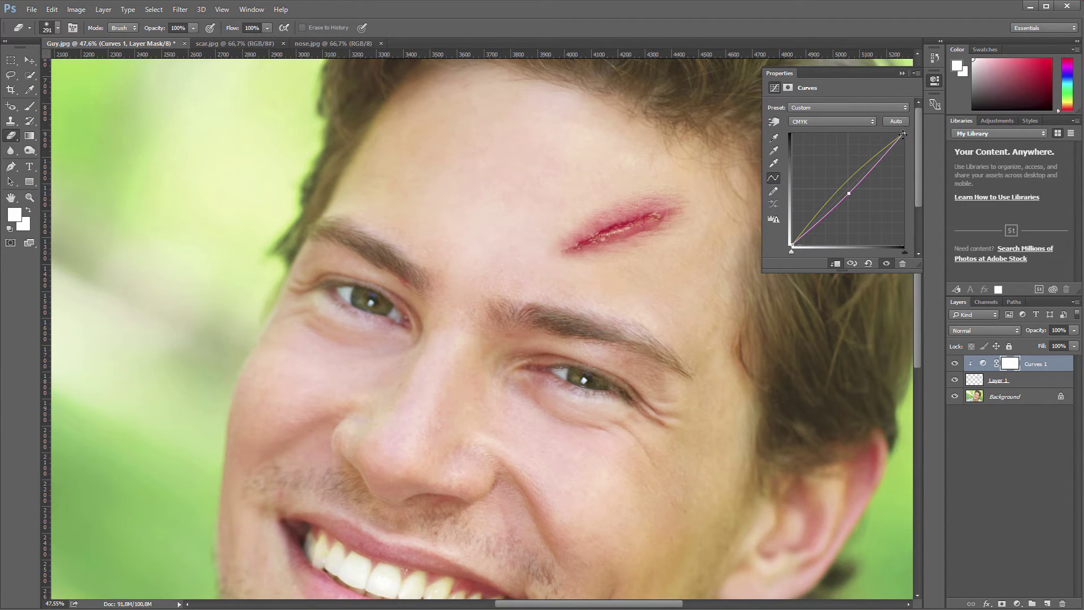
pyautogui.moveTo(903, 134); pyautogui.dragTo(923, 148)
pyautogui.moveTo(923, 141); pyautogui.dragTo(924, 143)
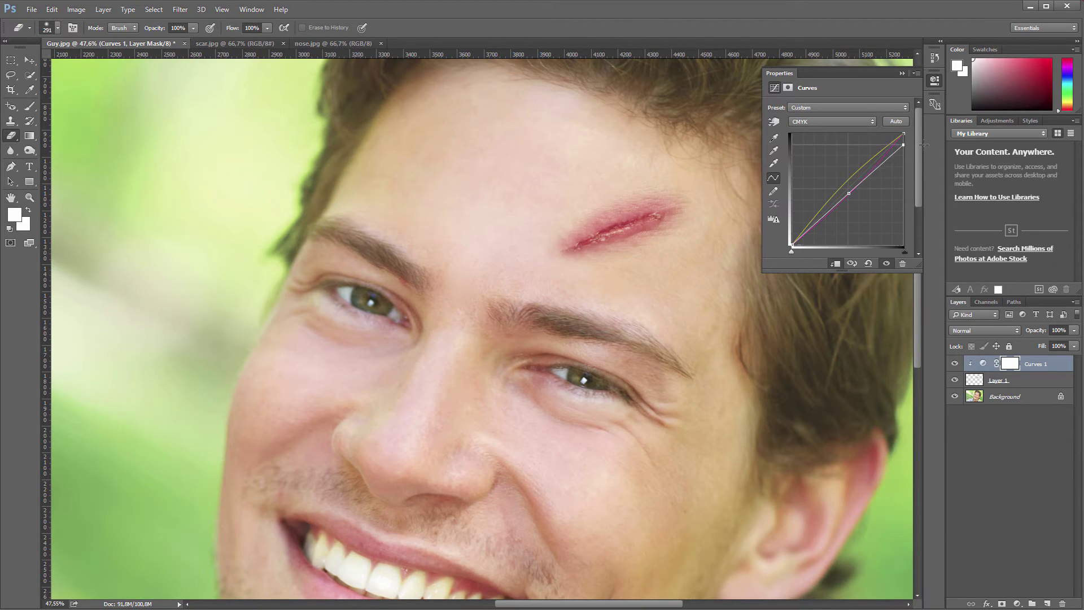
pyautogui.moveTo(924, 144); pyautogui.dragTo(905, 145)
# Step: Paint a bruise below the eye under the wound on the Background layer, using the Burn tool with Midtones, 50% exposure and a 282 px brush
pyautogui.scroll(-4, 553, 278)
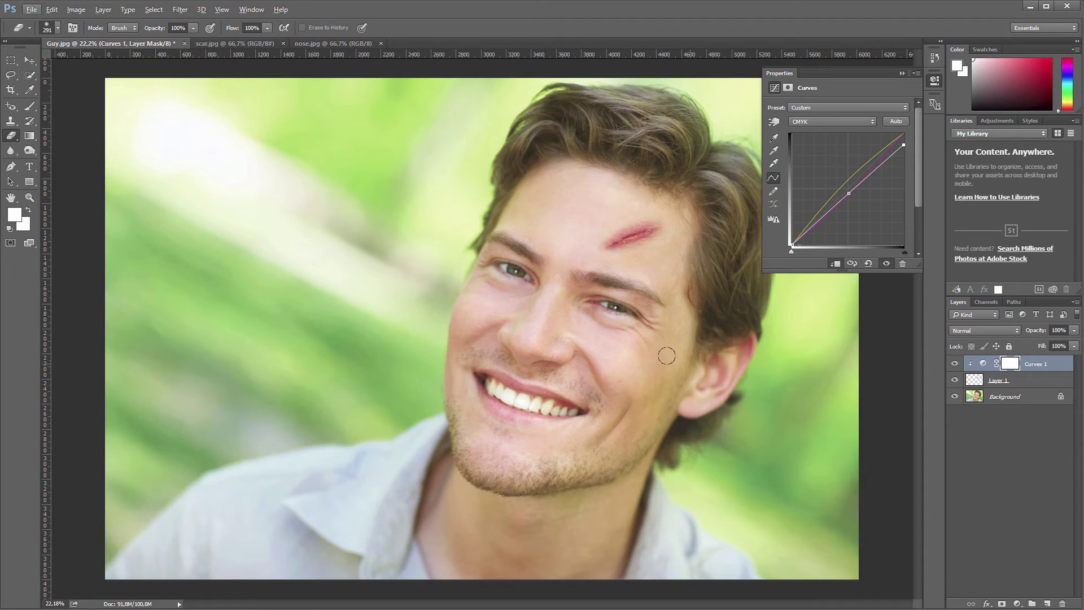
pyautogui.scroll(3, 590, 311)
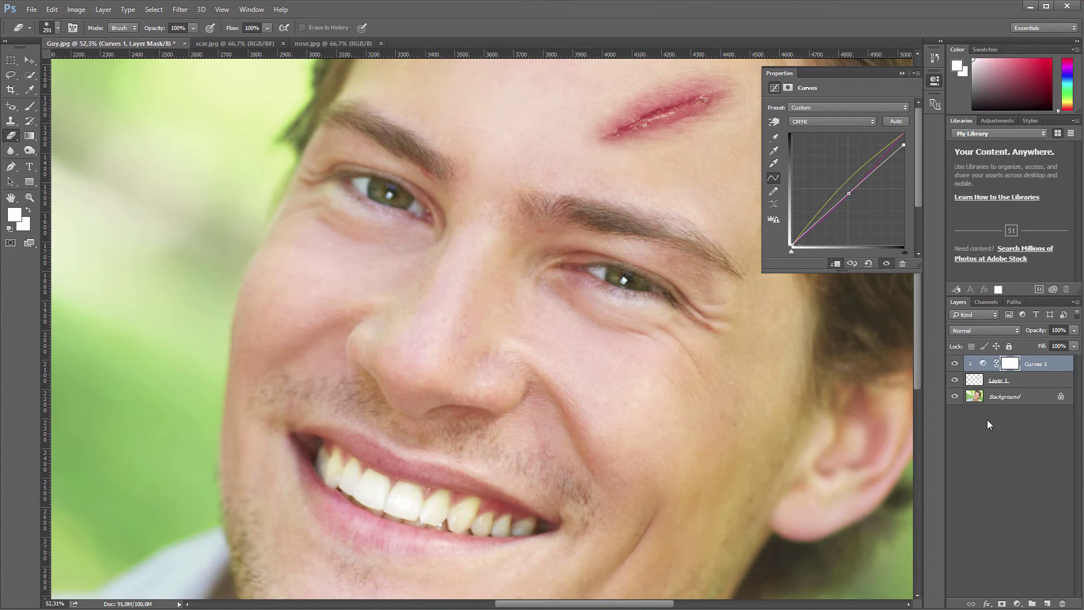
pyautogui.click(1004, 400)
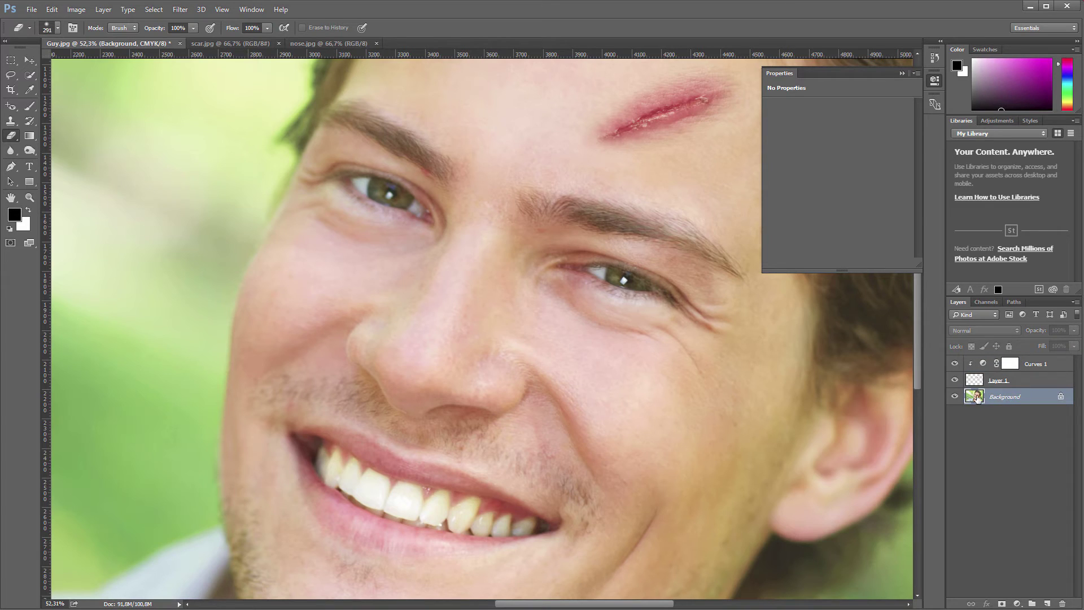
pyautogui.click(28, 150)
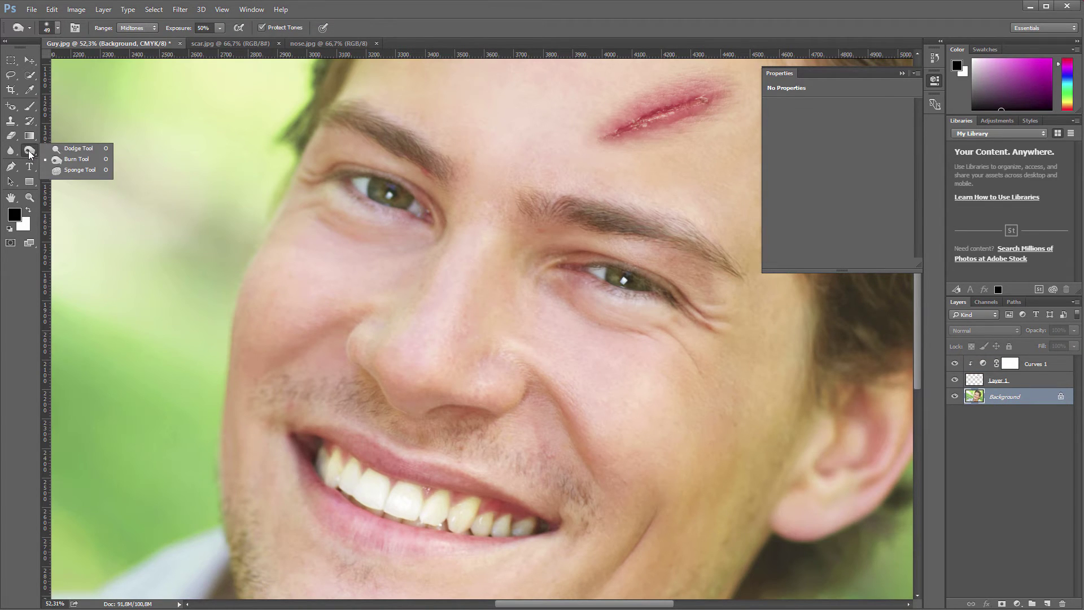
pyautogui.click(91, 160)
pyautogui.moveTo(539, 313)
pyautogui.mouseDown()
pyautogui.moveTo(594, 317)
pyautogui.moveTo(570, 316)
pyautogui.mouseUp()
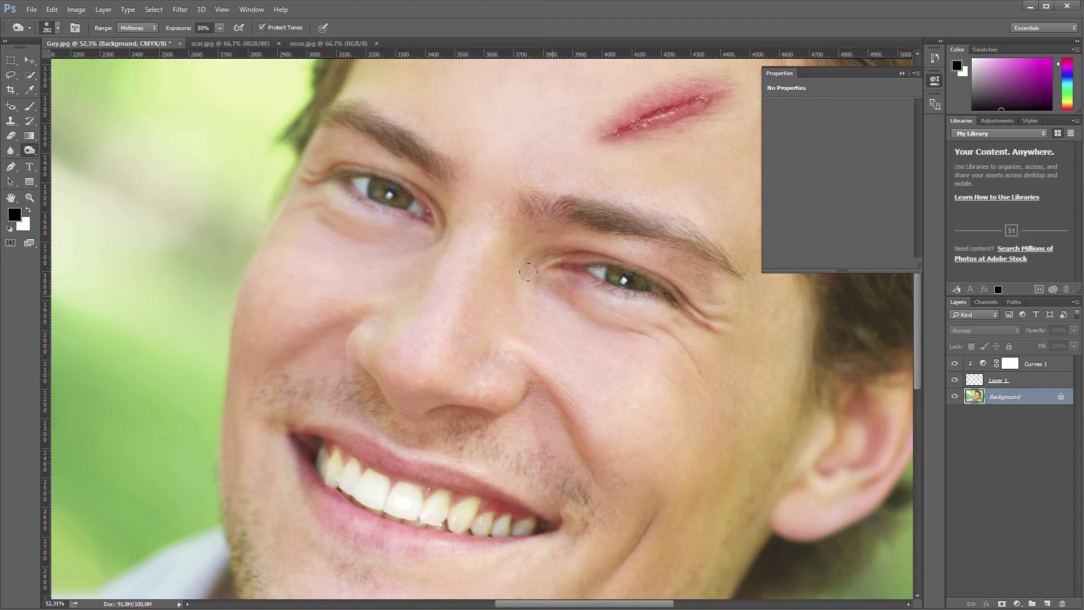
pyautogui.moveTo(521, 270)
pyautogui.mouseDown()
pyautogui.moveTo(611, 308)
pyautogui.moveTo(654, 301)
pyautogui.moveTo(594, 283)
pyautogui.moveTo(645, 289)
pyautogui.moveTo(570, 277)
pyautogui.moveTo(657, 291)
pyautogui.moveTo(561, 311)
pyautogui.moveTo(515, 290)
pyautogui.moveTo(545, 334)
pyautogui.moveTo(622, 353)
pyautogui.moveTo(657, 339)
pyautogui.mouseUp()
pyautogui.moveTo(508, 307)
pyautogui.mouseDown()
pyautogui.moveTo(544, 365)
pyautogui.moveTo(601, 391)
pyautogui.moveTo(664, 312)
pyautogui.moveTo(551, 322)
pyautogui.moveTo(546, 346)
pyautogui.moveTo(593, 351)
pyautogui.mouseUp()
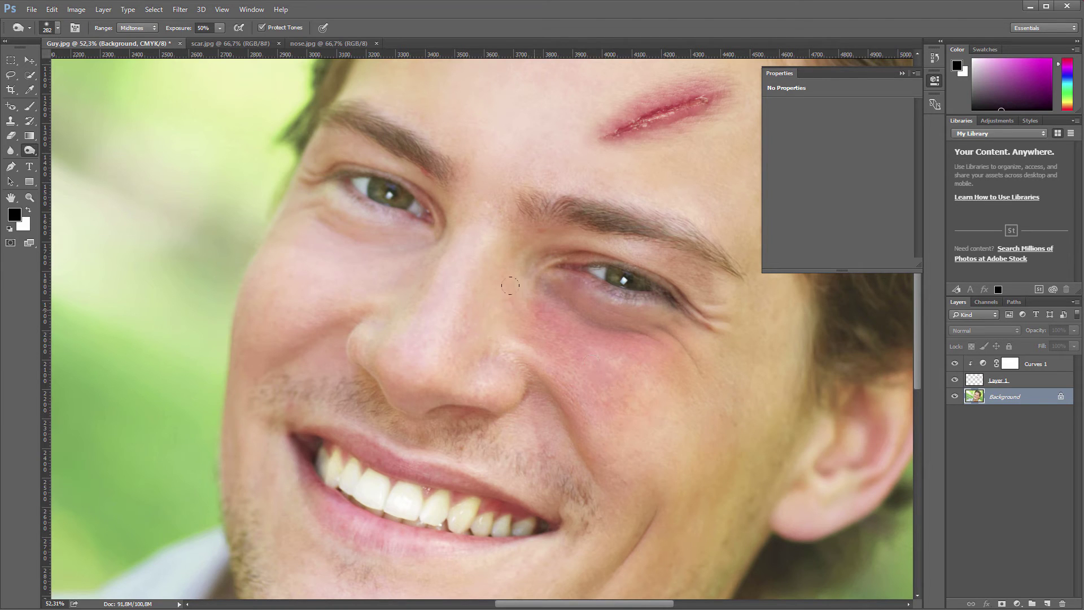
# Step: Darken the outer part of the bruise on the upper cheek with the Burn tool, checking it against the whole face
pyautogui.scroll(-4, 568, 352)
pyautogui.scroll(1, 567, 352)
pyautogui.scroll(1, 626, 389)
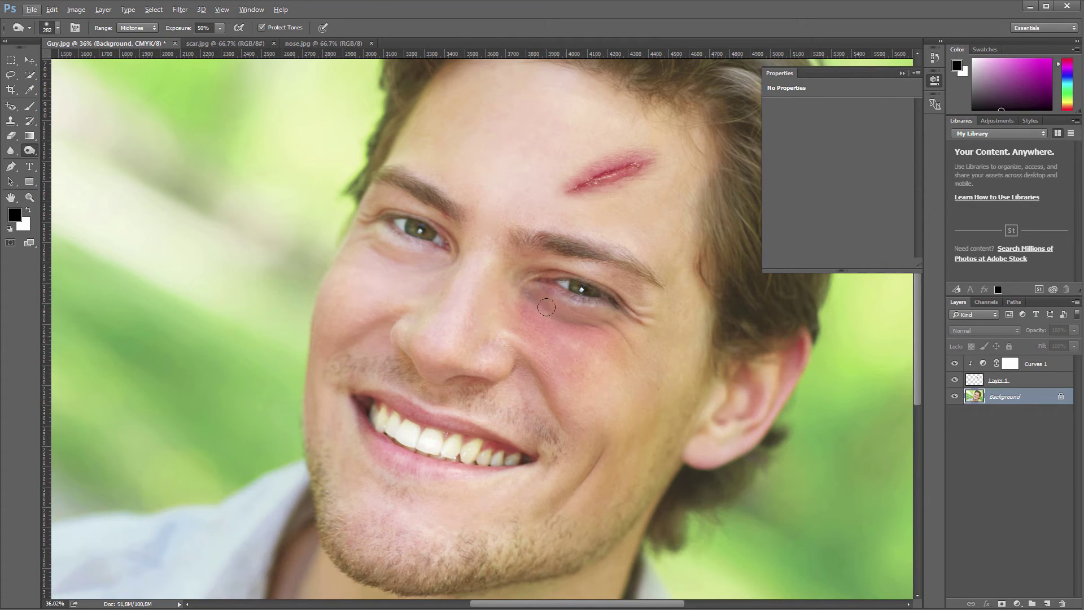
pyautogui.press('alt')
pyautogui.moveTo(616, 307)
pyautogui.mouseDown()
pyautogui.moveTo(560, 251)
pyautogui.moveTo(617, 277)
pyautogui.moveTo(547, 248)
pyautogui.moveTo(519, 256)
pyautogui.moveTo(615, 272)
pyautogui.moveTo(626, 300)
pyautogui.moveTo(664, 316)
pyautogui.moveTo(599, 313)
pyautogui.moveTo(643, 321)
pyautogui.moveTo(557, 333)
pyautogui.moveTo(616, 336)
pyautogui.moveTo(634, 392)
pyautogui.mouseUp()
pyautogui.scroll(-2, 624, 416)
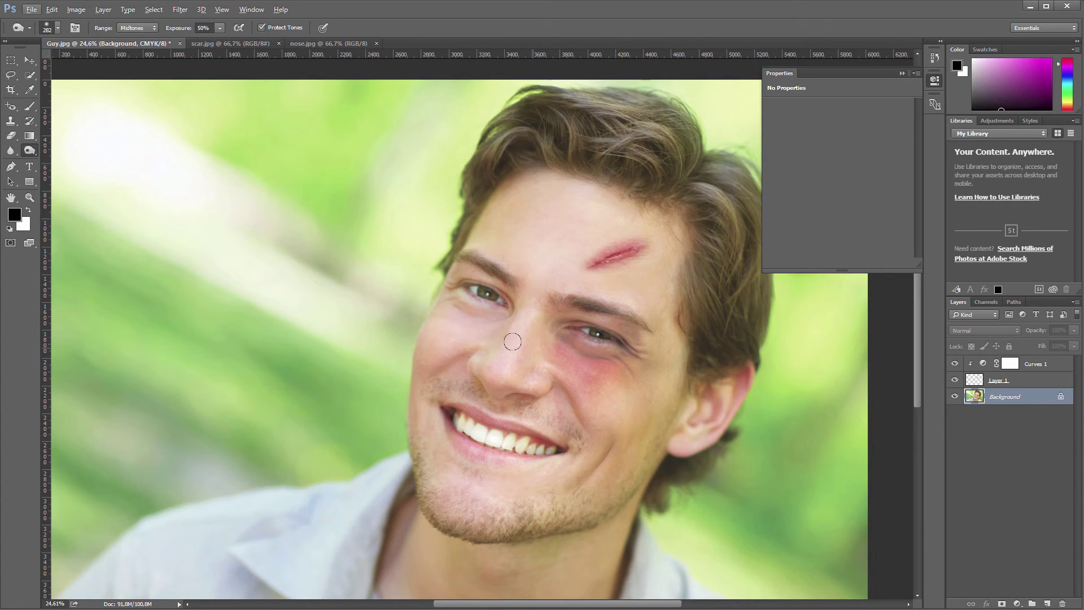
# Step: Outline the cuts beside the nose in nose.jpg with the Lasso tool and copy that area into Guy.jpg above the Background
pyautogui.click(337, 46)
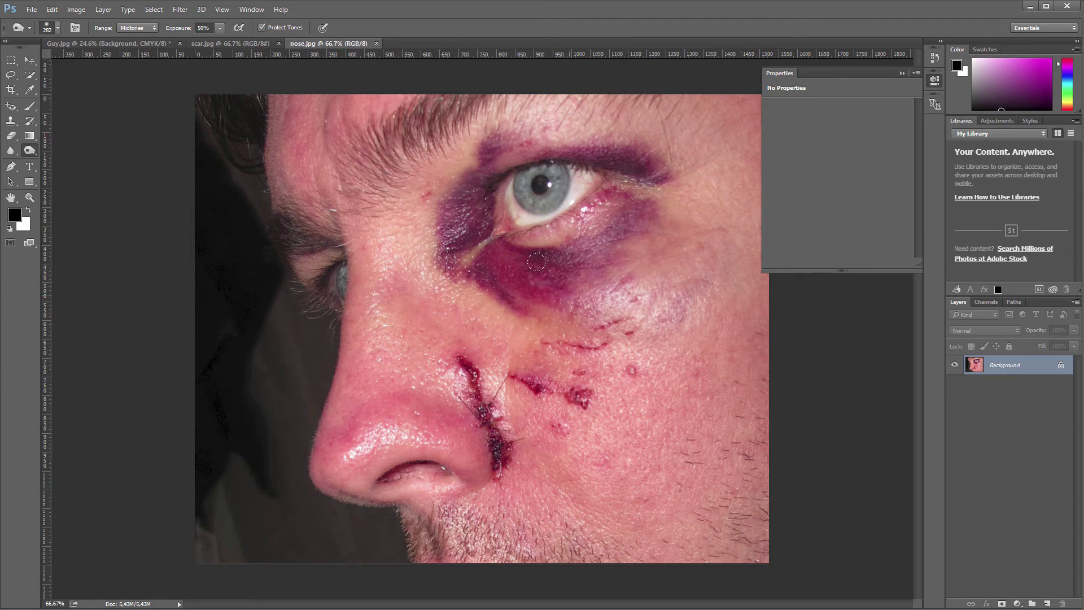
pyautogui.click(10, 74)
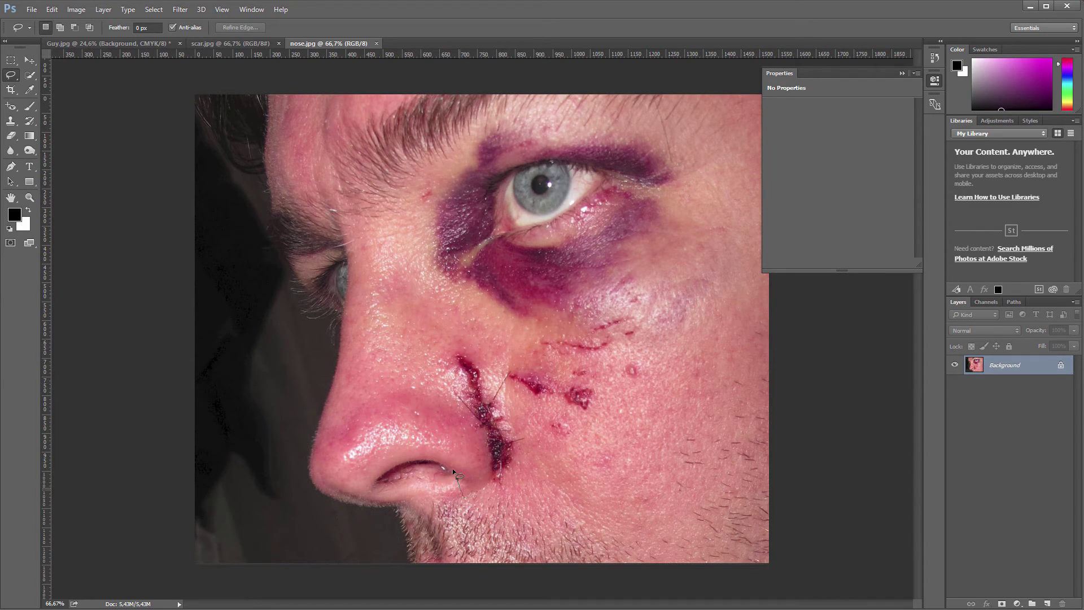
pyautogui.moveTo(424, 334); pyautogui.dragTo(494, 338)
pyautogui.moveTo(678, 415); pyautogui.dragTo(650, 460)
pyautogui.moveTo(488, 499); pyautogui.dragTo(490, 500)
pyautogui.click(99, 43)
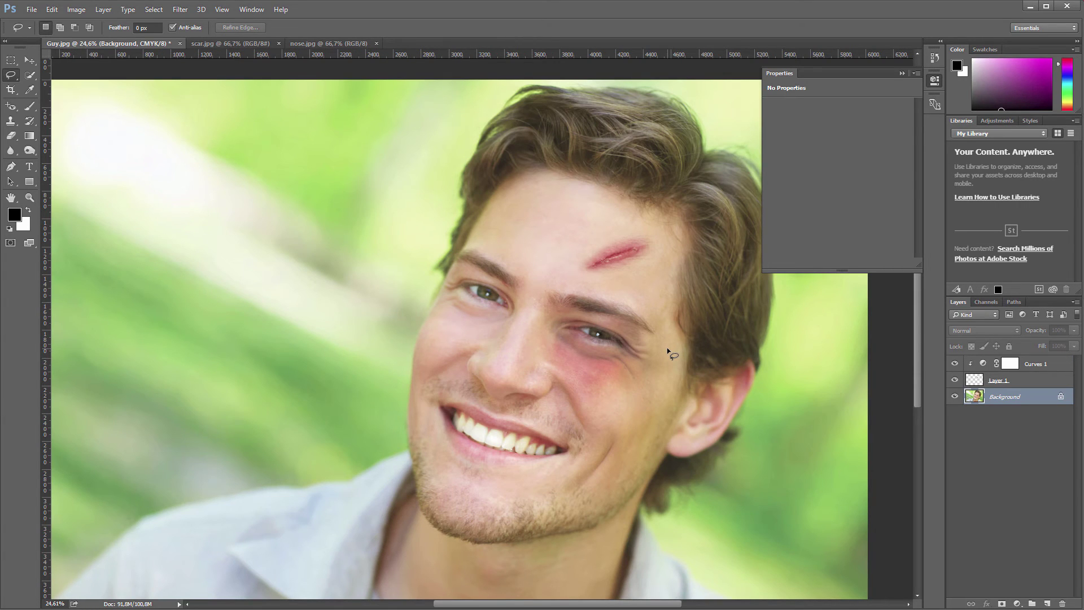
pyautogui.hotkey('ctrl', 'v')
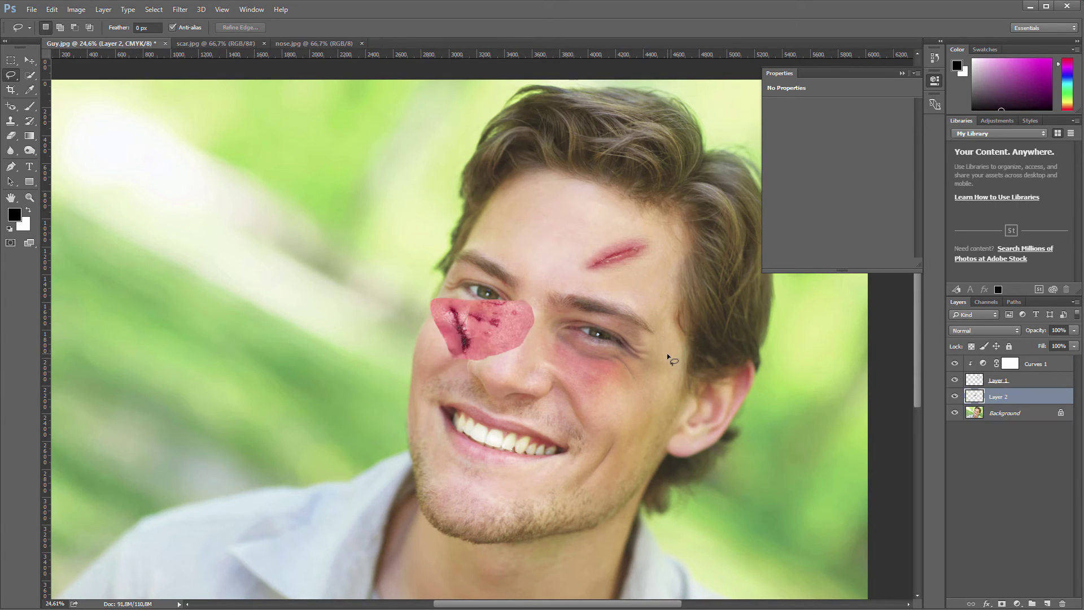
# Step: Move the pasted cuts between the nose and the bruised cheek and reduce the patch's fill to 66%
pyautogui.click(29, 61)
pyautogui.scroll(3, 523, 342)
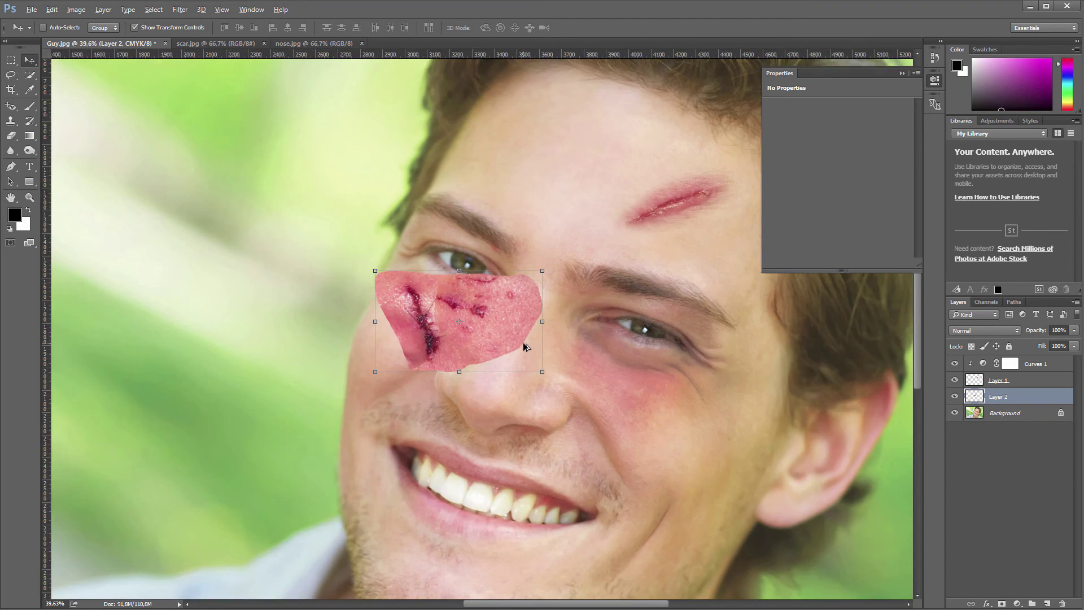
pyautogui.scroll(1, 524, 346)
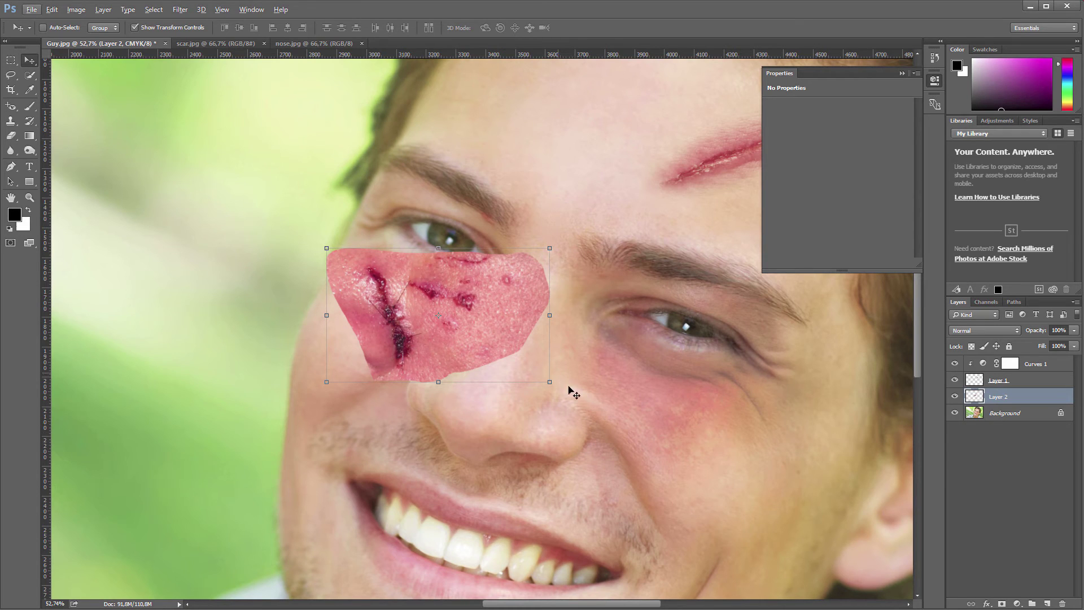
pyautogui.moveTo(478, 310); pyautogui.dragTo(636, 371)
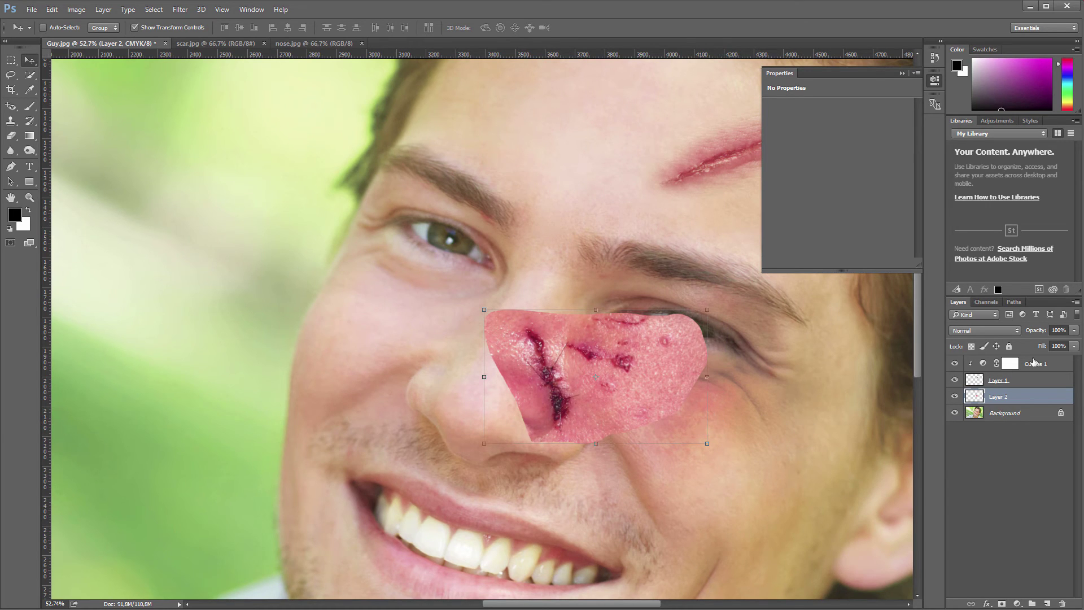
pyautogui.click(1071, 347)
pyautogui.moveTo(1072, 359); pyautogui.dragTo(1055, 361)
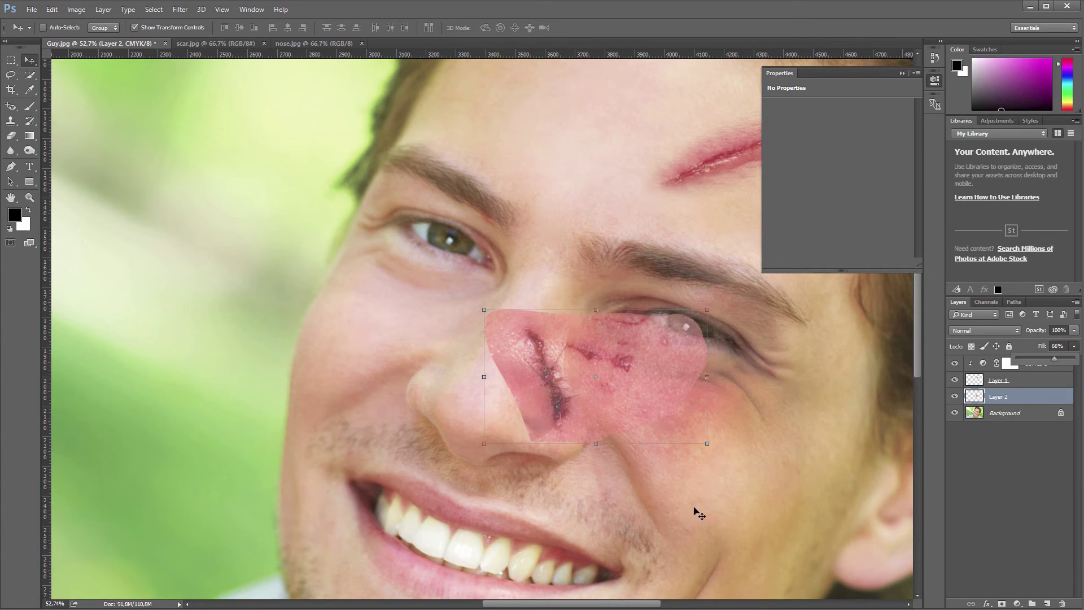
pyautogui.moveTo(605, 463); pyautogui.dragTo(546, 430)
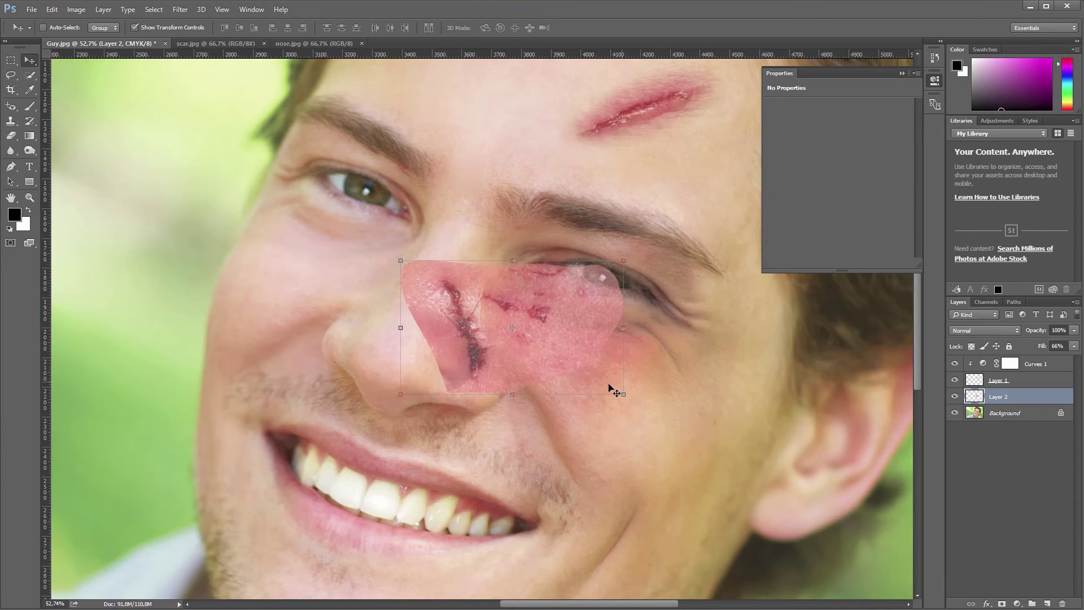
pyautogui.moveTo(500, 330); pyautogui.dragTo(537, 343)
# Step: Scale the pasted cuts down to about 91%, rotate them about 12° clockwise and fit them between the nose and the eye's bruise
pyautogui.moveTo(760, 278); pyautogui.dragTo(668, 355)
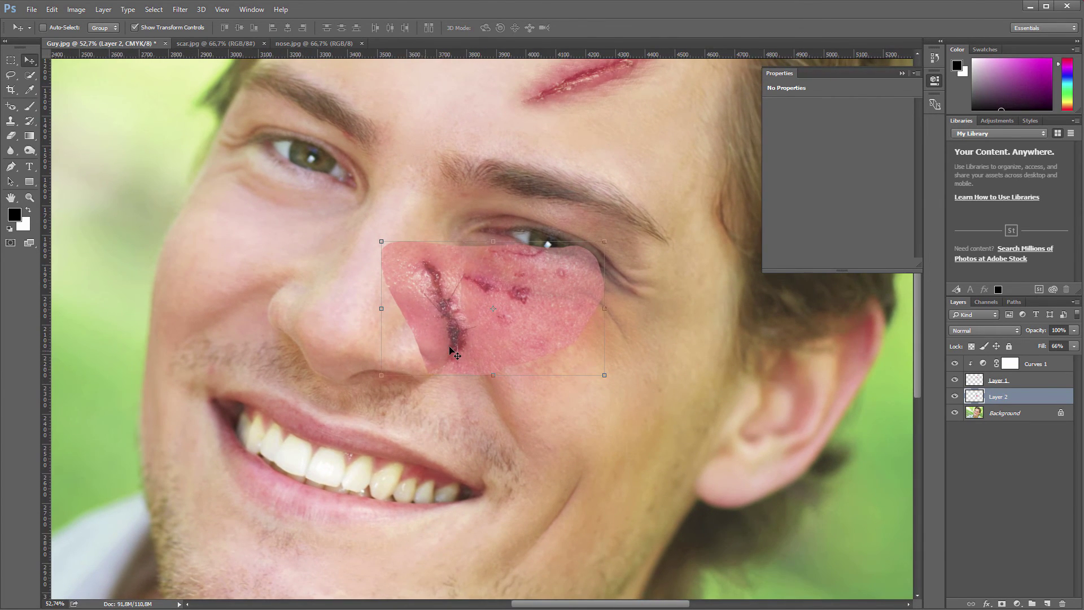
pyautogui.scroll(2, 449, 344)
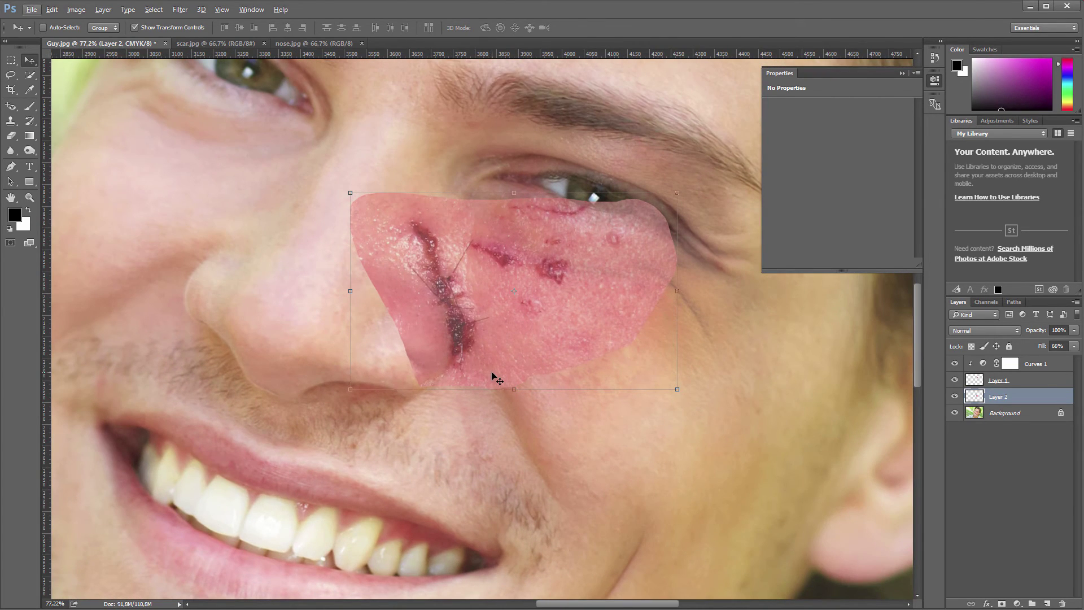
pyautogui.moveTo(515, 324); pyautogui.dragTo(497, 345)
pyautogui.moveTo(660, 215); pyautogui.dragTo(648, 241)
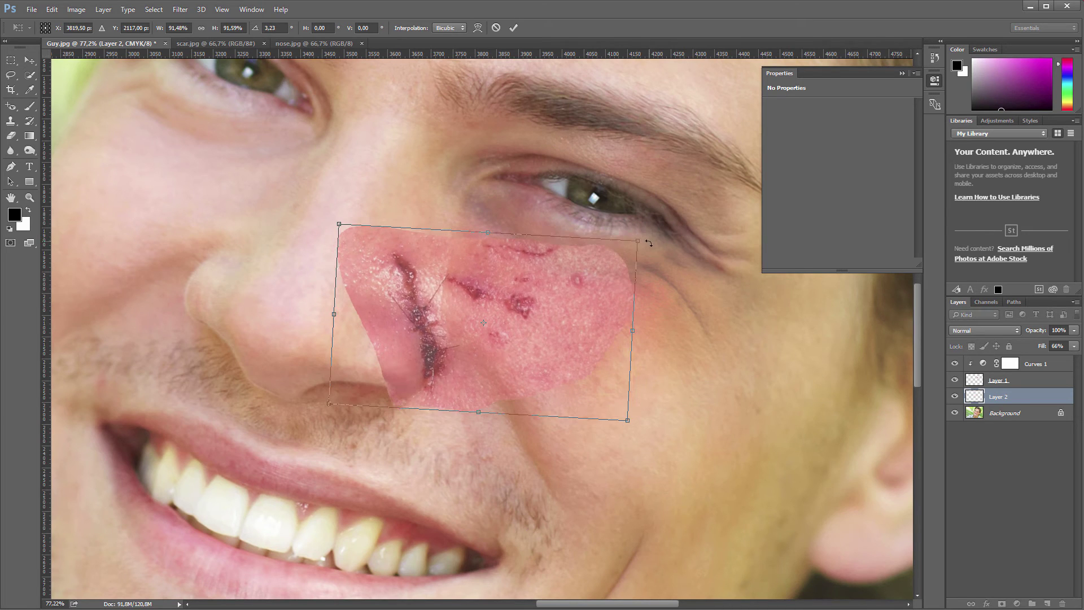
pyautogui.moveTo(574, 283); pyautogui.dragTo(603, 266)
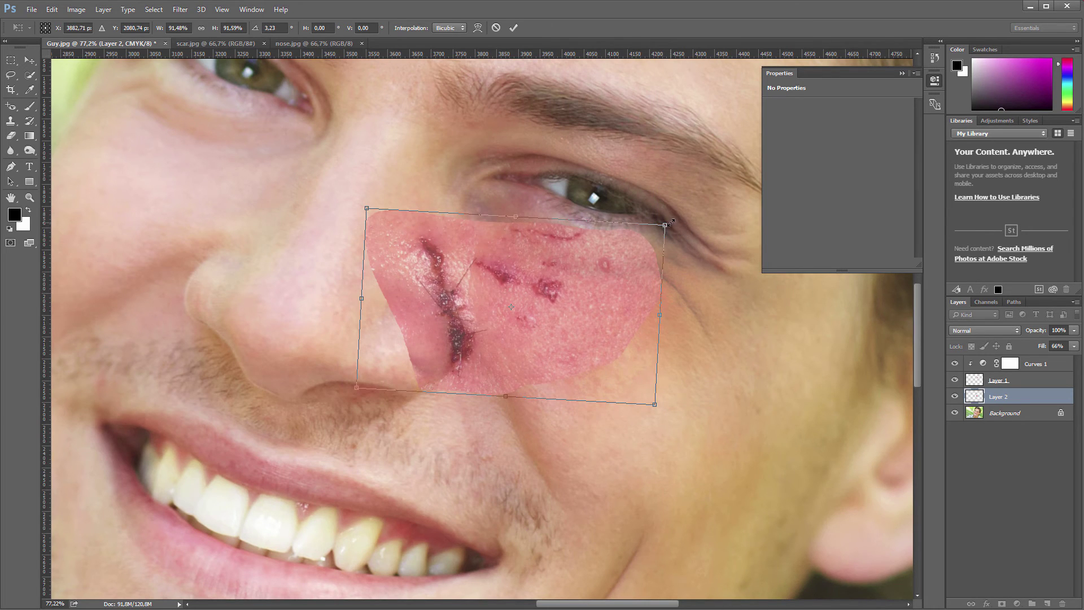
pyautogui.moveTo(674, 226); pyautogui.dragTo(702, 235)
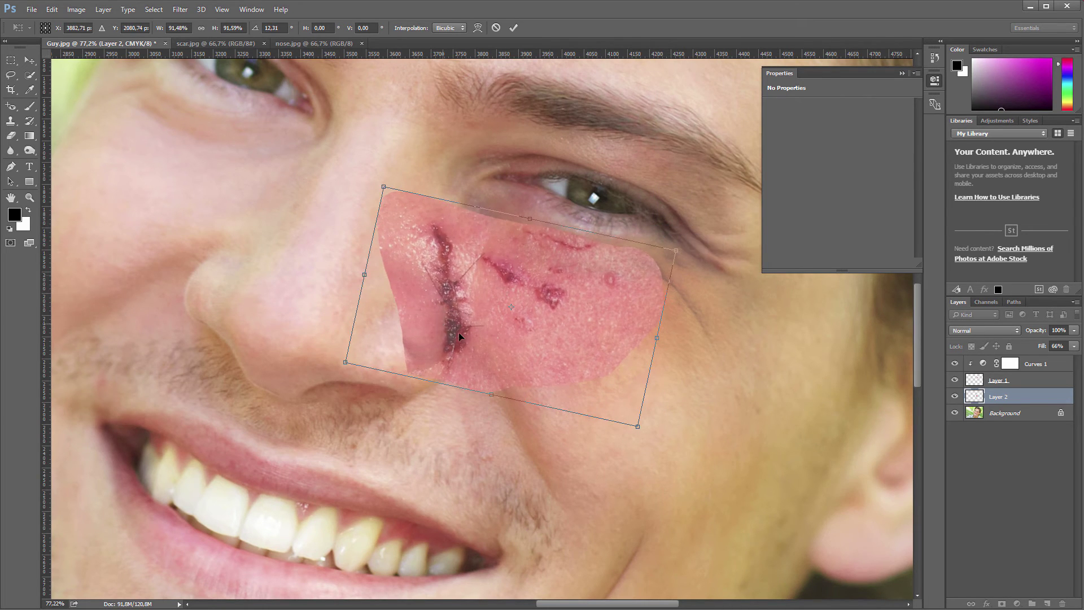
pyautogui.moveTo(492, 307); pyautogui.dragTo(506, 323)
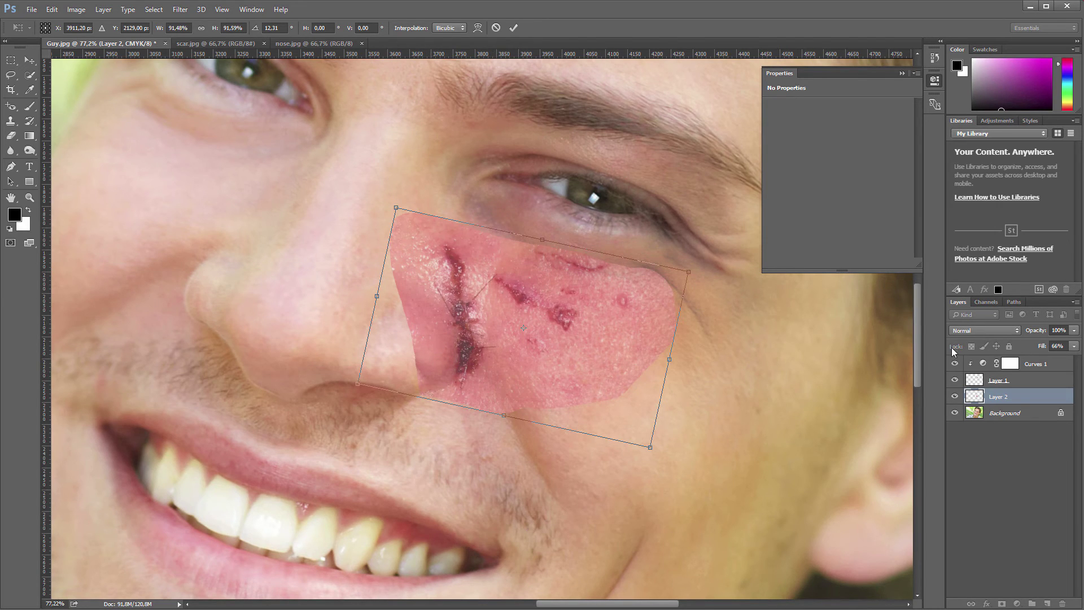
pyautogui.click(514, 29)
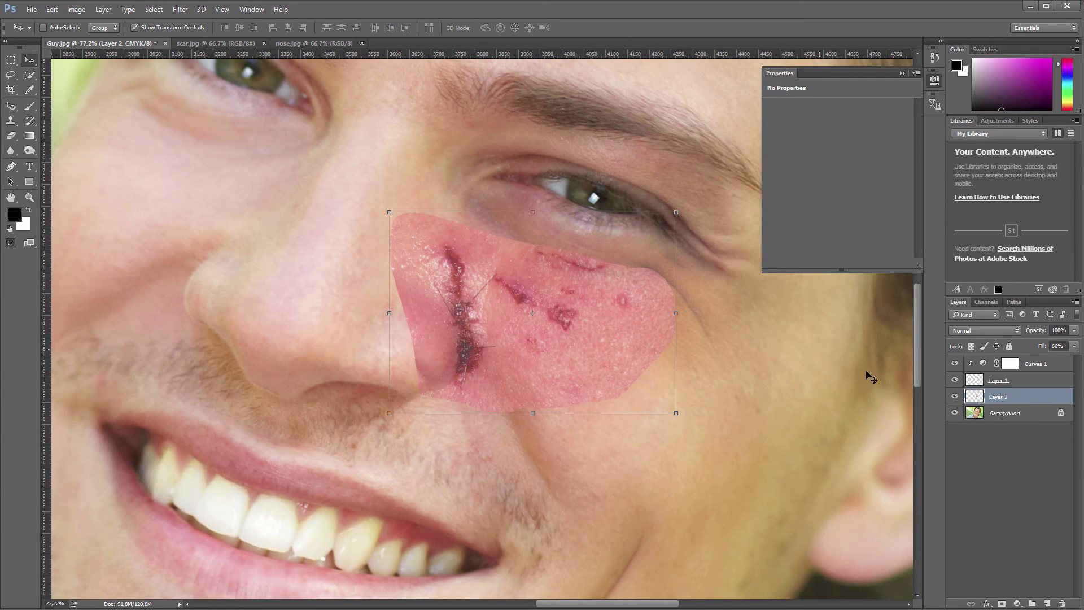
# Step: Set the patch's fill to 100% and blend its edges into the face using the Eraser at 291 px and 242 px
pyautogui.click(1074, 345)
pyautogui.moveTo(1058, 360); pyautogui.dragTo(1078, 359)
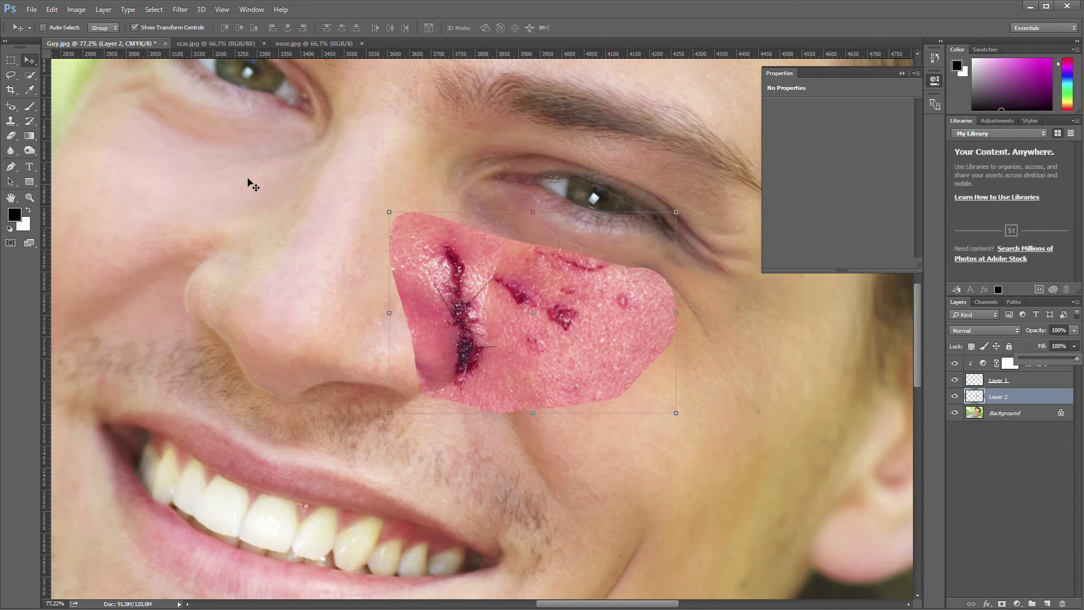
pyautogui.click(11, 136)
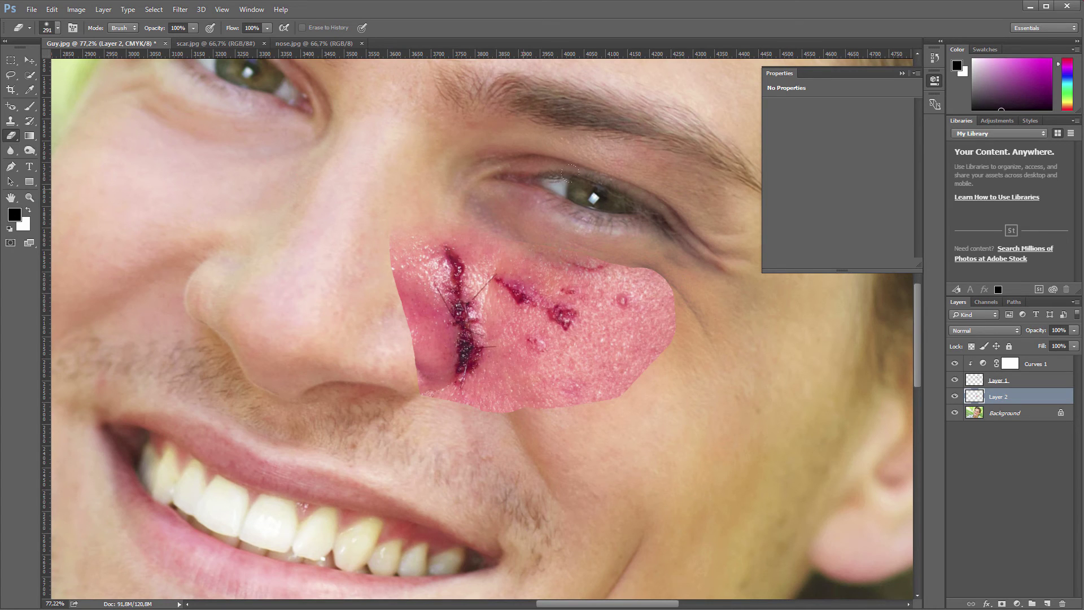
pyautogui.moveTo(629, 275)
pyautogui.mouseDown()
pyautogui.moveTo(661, 293)
pyautogui.moveTo(655, 352)
pyautogui.moveTo(616, 345)
pyautogui.moveTo(590, 393)
pyautogui.moveTo(494, 421)
pyautogui.mouseUp()
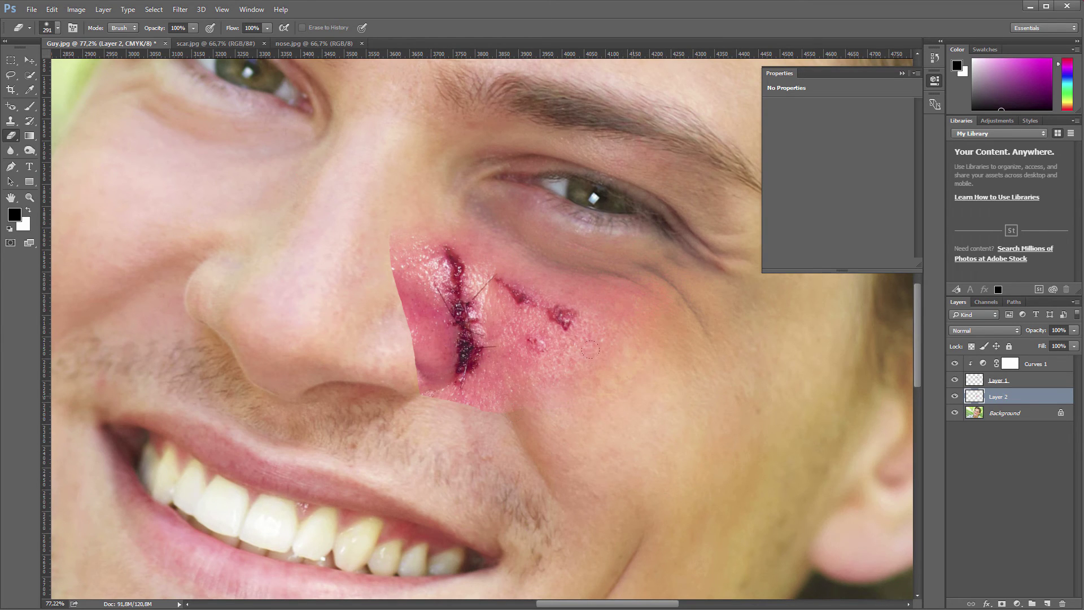
pyautogui.press('[')
pyautogui.moveTo(406, 416)
pyautogui.mouseDown()
pyautogui.moveTo(371, 421)
pyautogui.moveTo(396, 462)
pyautogui.moveTo(332, 359)
pyautogui.moveTo(340, 381)
pyautogui.moveTo(315, 214)
pyautogui.moveTo(352, 341)
pyautogui.mouseUp()
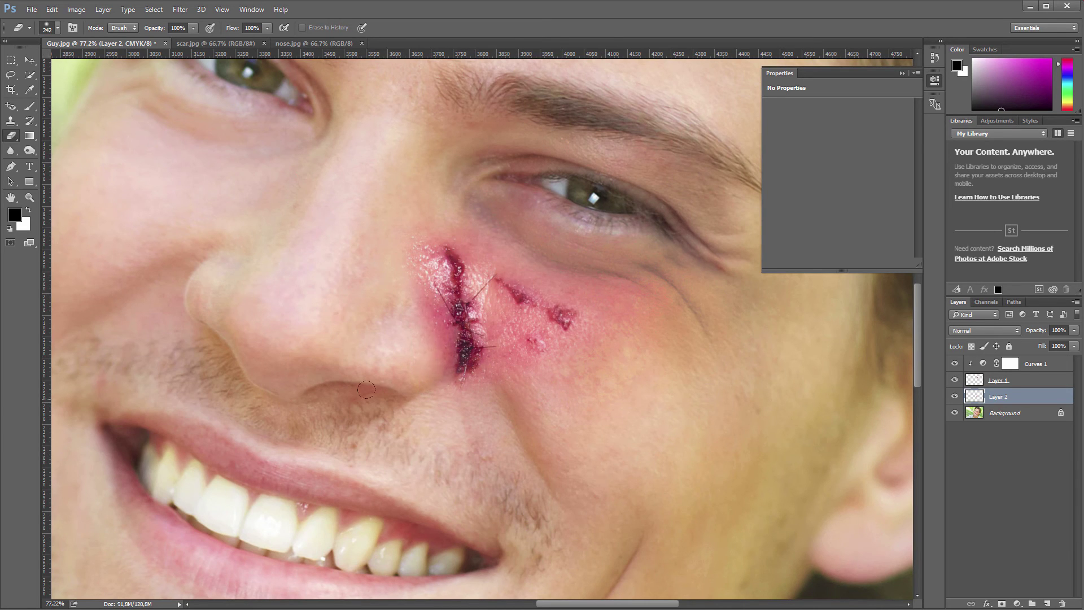
pyautogui.scroll(-3, 352, 341)
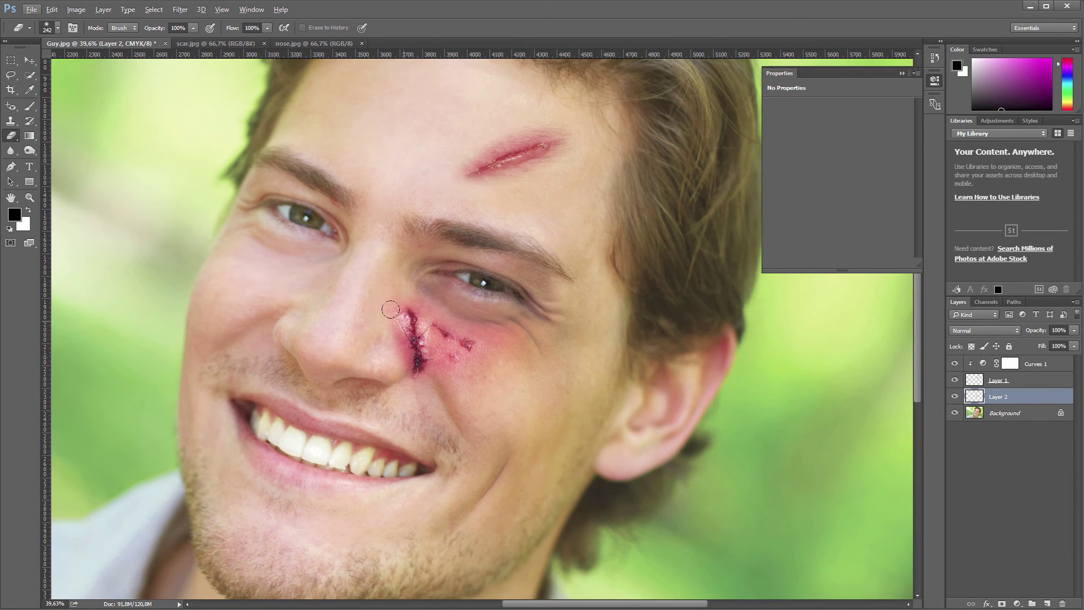
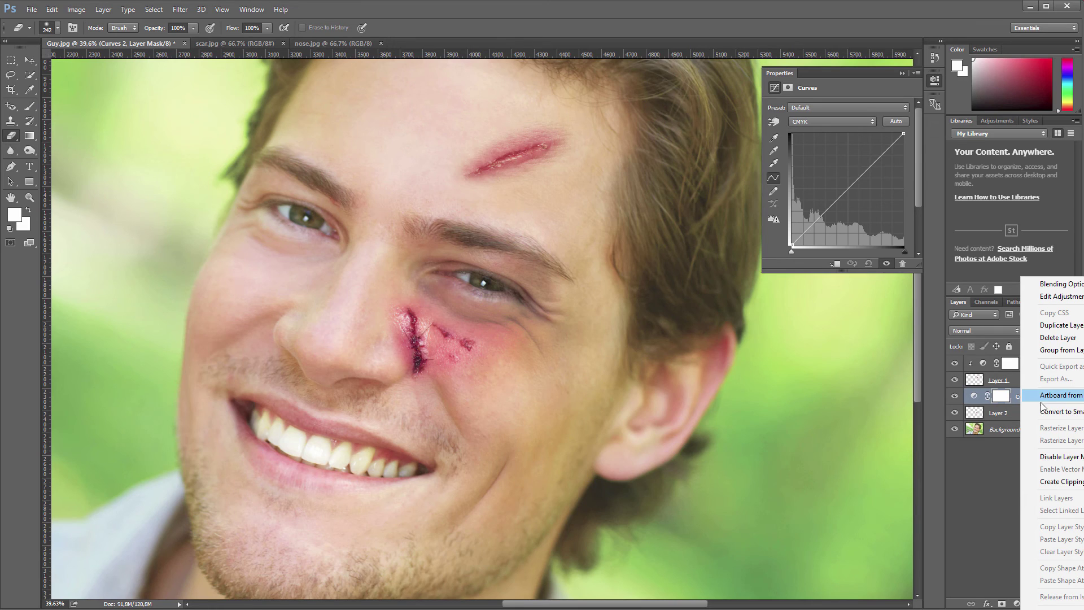
# Step: Clip the Curves 2 adjustment to the pasted nose cuts and lower the midtones of its Magenta curve
pyautogui.click(1070, 485)
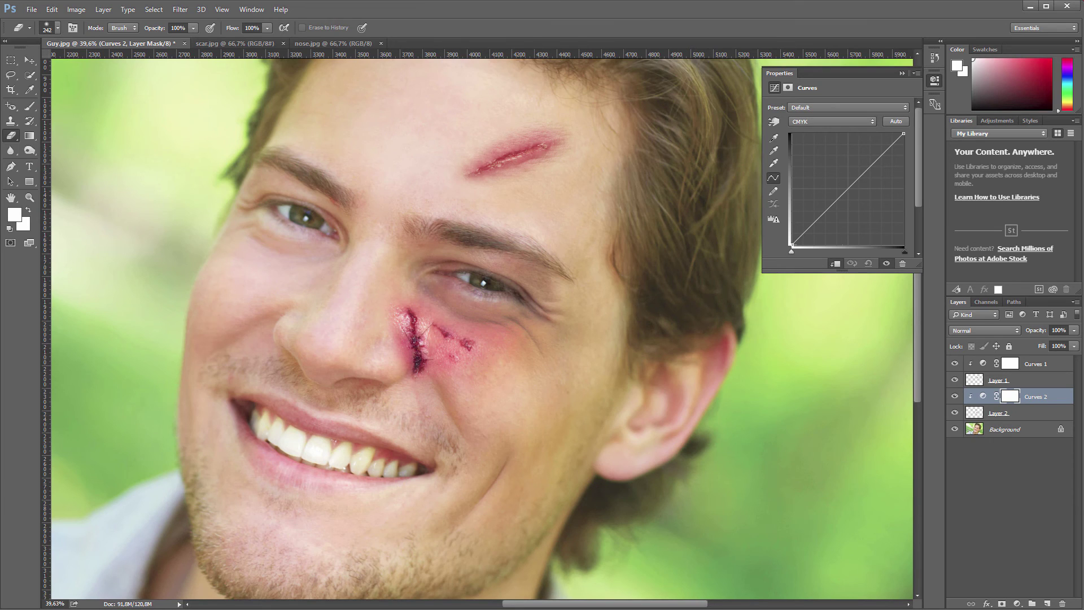
pyautogui.click(828, 120)
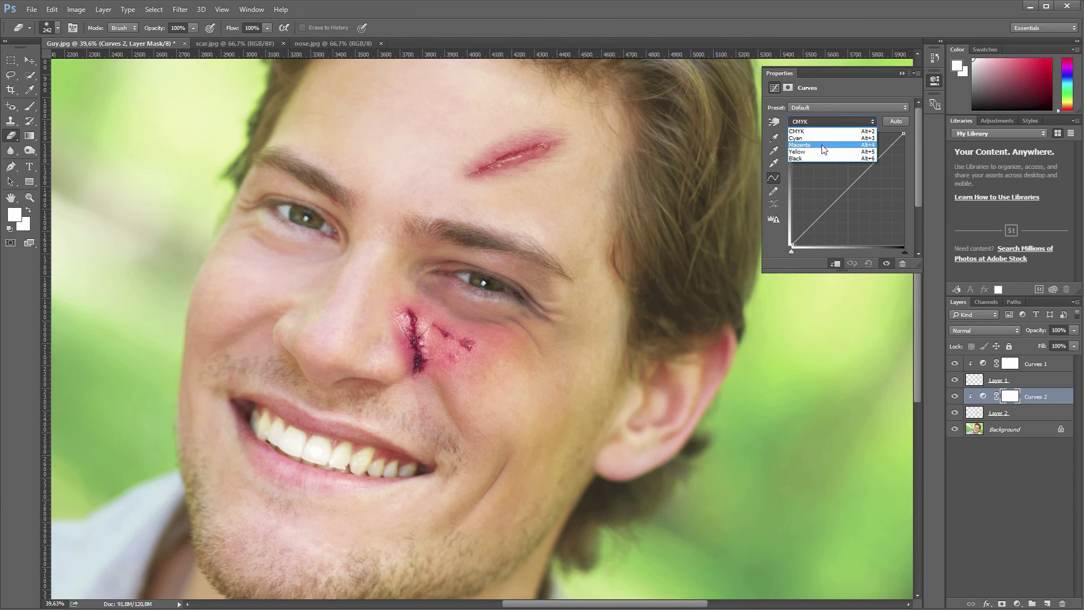
pyautogui.click(821, 145)
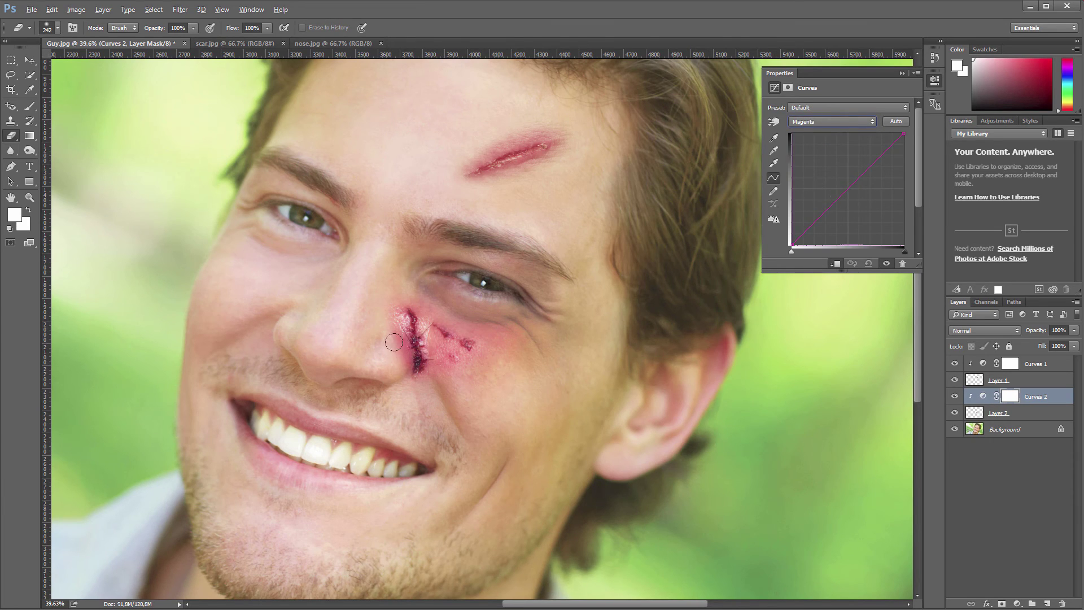
pyautogui.moveTo(415, 329); pyautogui.dragTo(479, 317)
pyautogui.scroll(4, 479, 318)
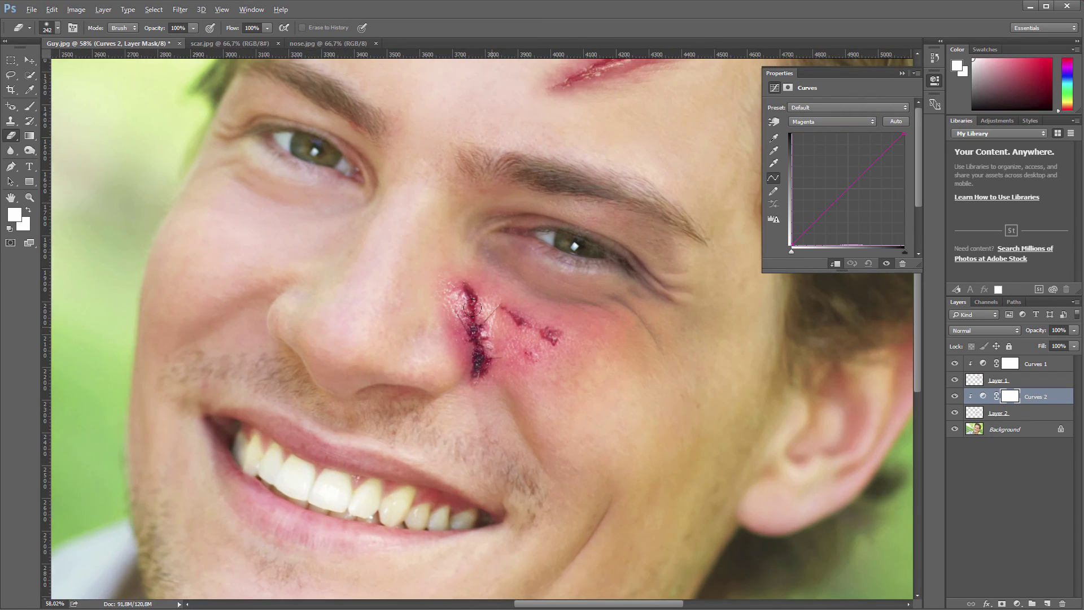
pyautogui.moveTo(847, 190); pyautogui.dragTo(857, 201)
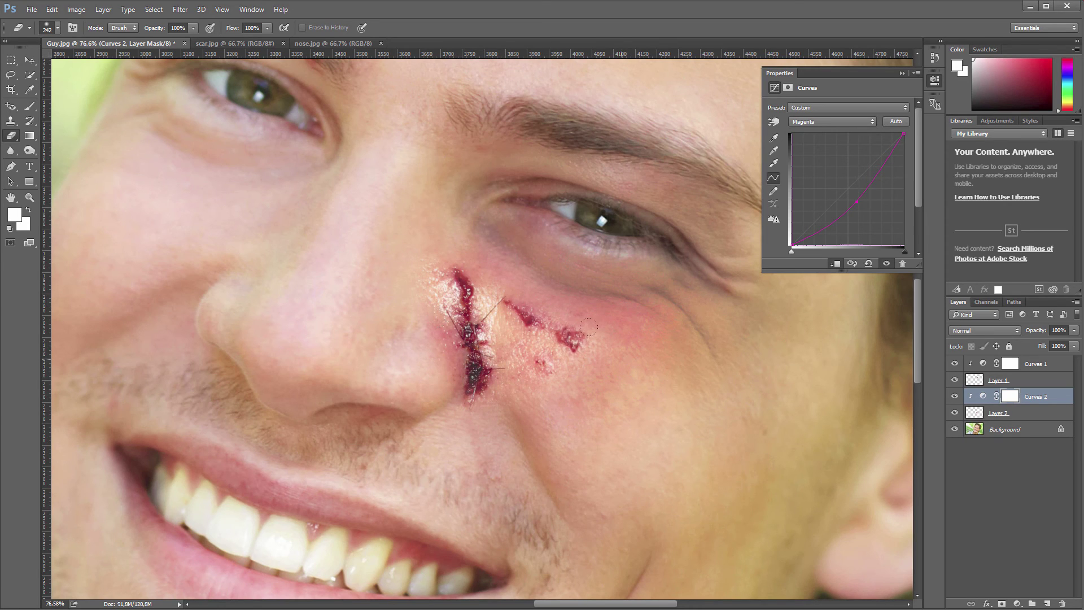
# Step: Raise the Yellow curve's midtones slightly and lower the upper end of the CMYK curve on the nose cuts
pyautogui.click(832, 123)
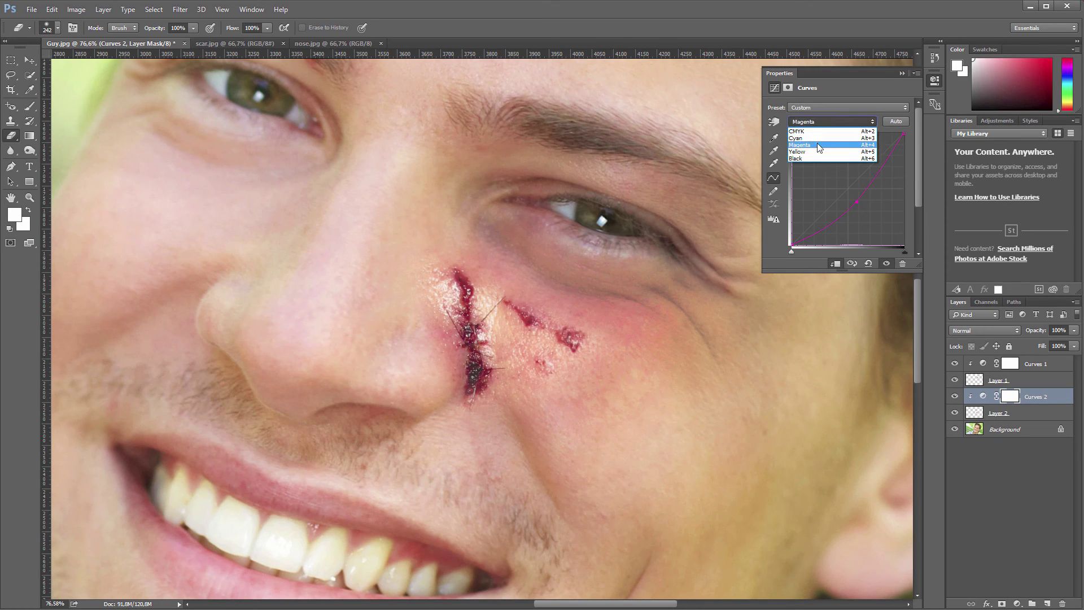
pyautogui.click(815, 152)
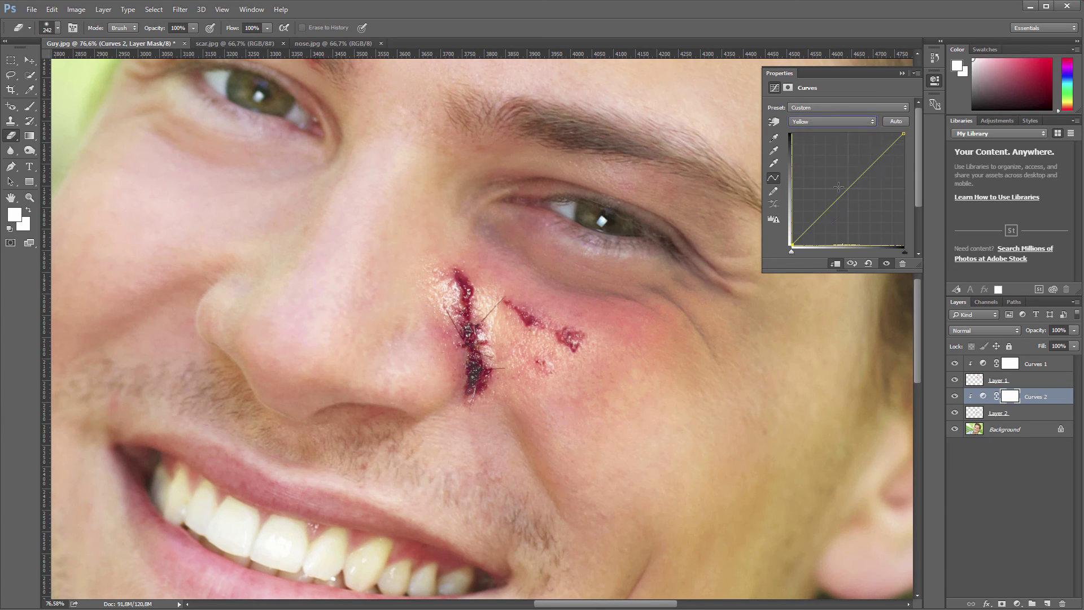
pyautogui.moveTo(843, 190); pyautogui.dragTo(838, 185)
pyautogui.click(822, 124)
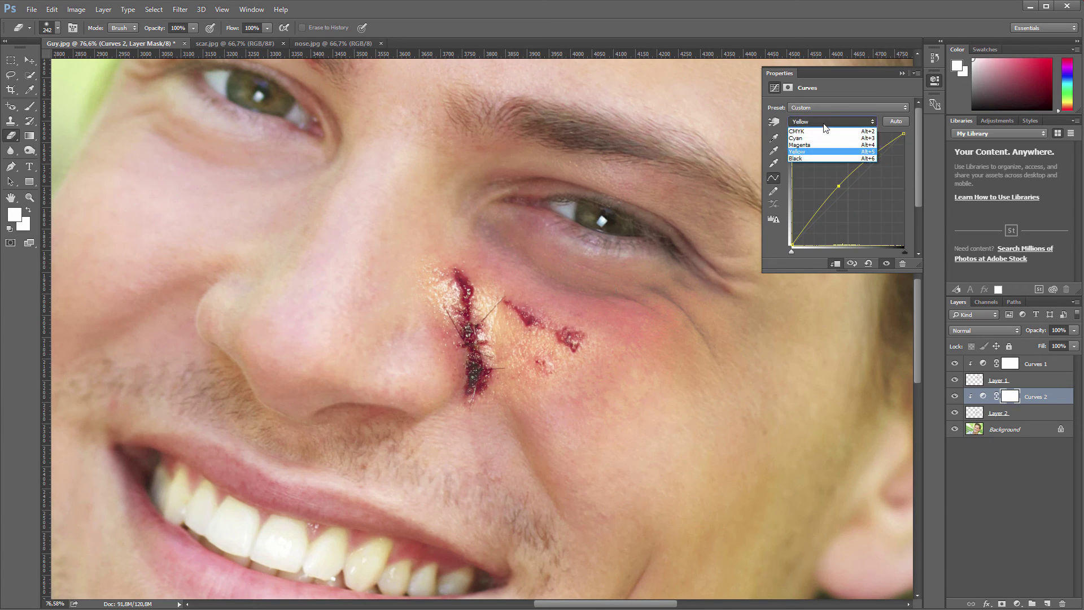
pyautogui.click(817, 132)
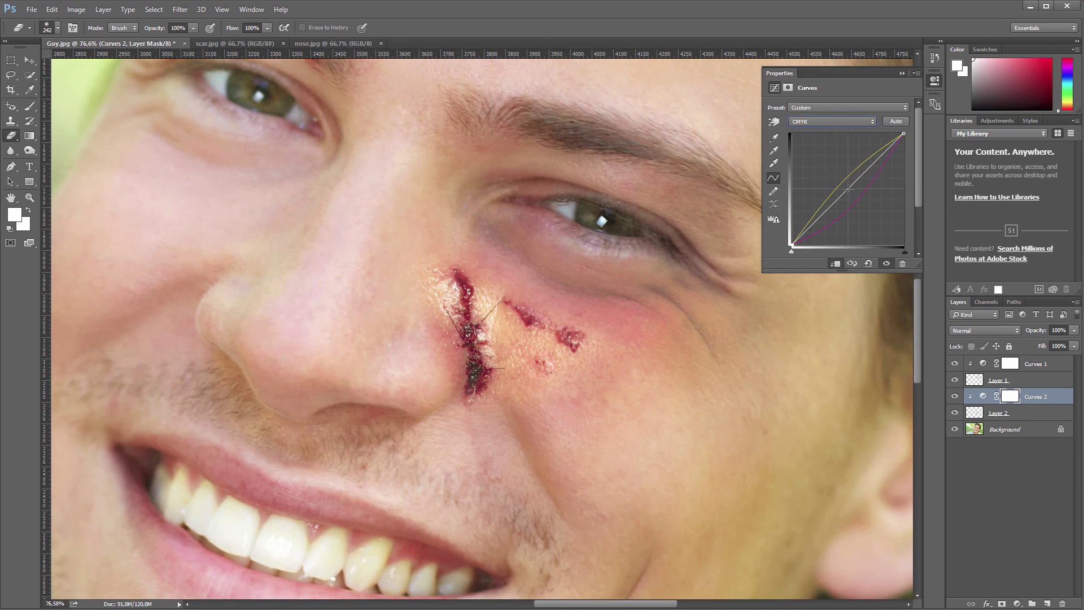
pyautogui.moveTo(846, 190)
pyautogui.mouseDown()
pyautogui.moveTo(839, 177)
pyautogui.moveTo(847, 190)
pyautogui.mouseUp()
pyautogui.moveTo(904, 134); pyautogui.dragTo(903, 147)
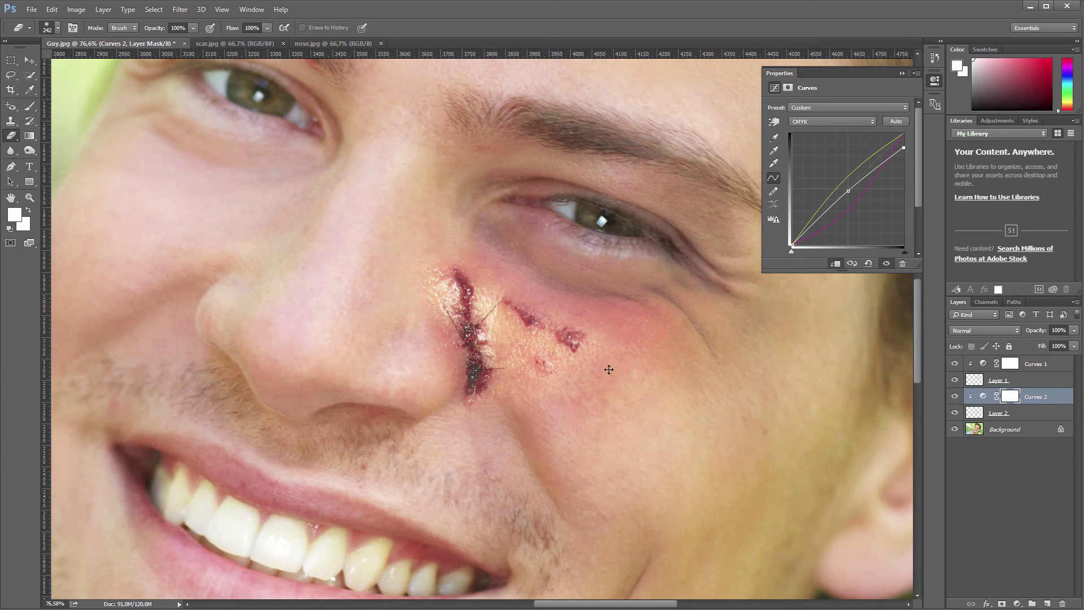
# Step: Pull the Yellow curve's midpoint below the diagonal to reduce the yellow tint around the nose cuts
pyautogui.scroll(-3, 608, 369)
pyautogui.scroll(2, 507, 368)
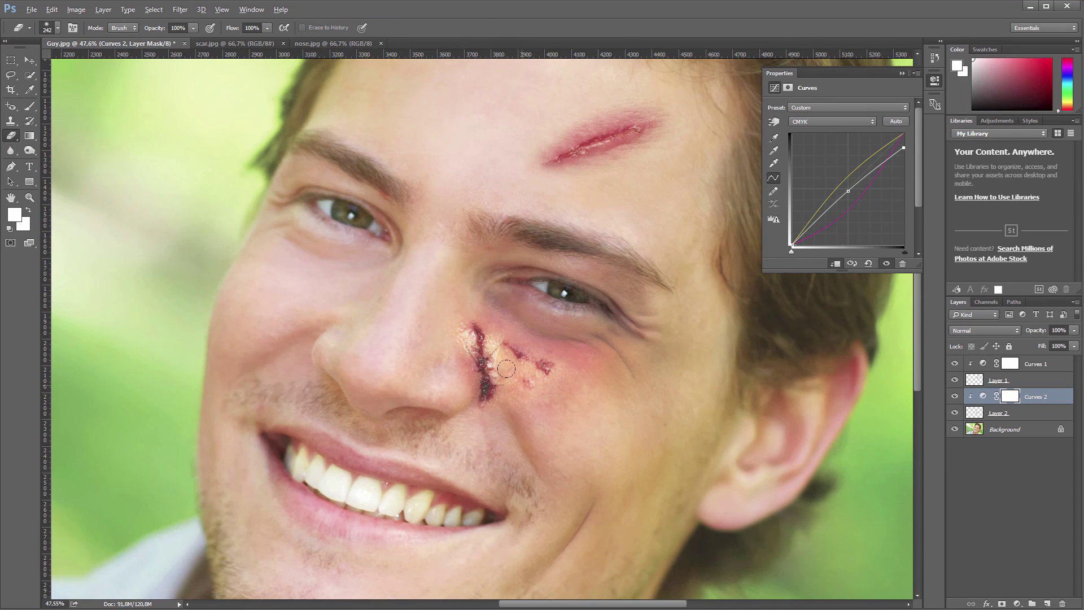
pyautogui.click(820, 121)
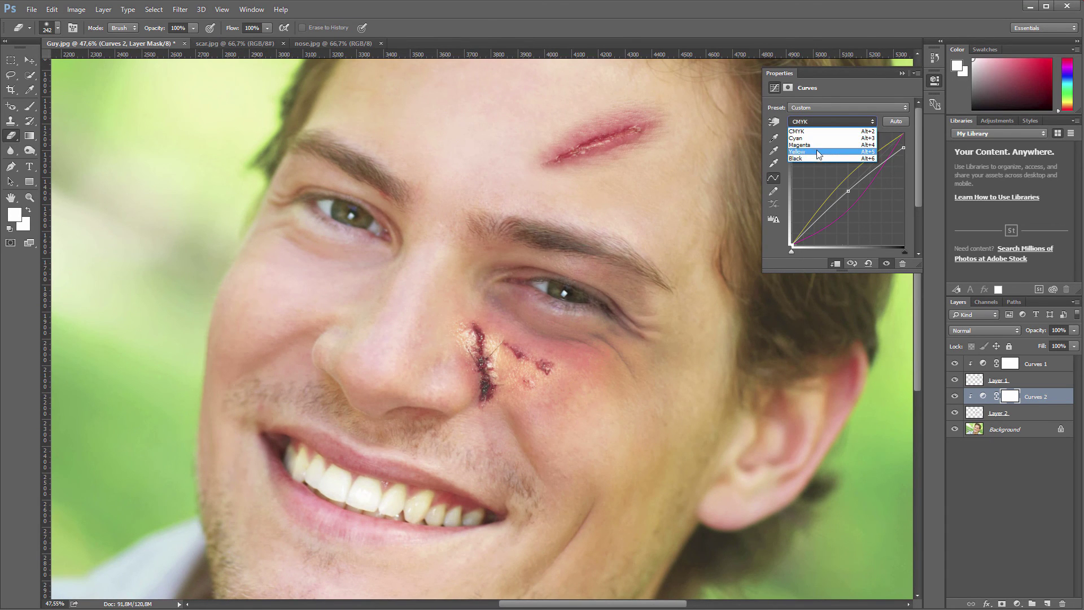
pyautogui.click(816, 151)
pyautogui.moveTo(837, 169); pyautogui.dragTo(845, 198)
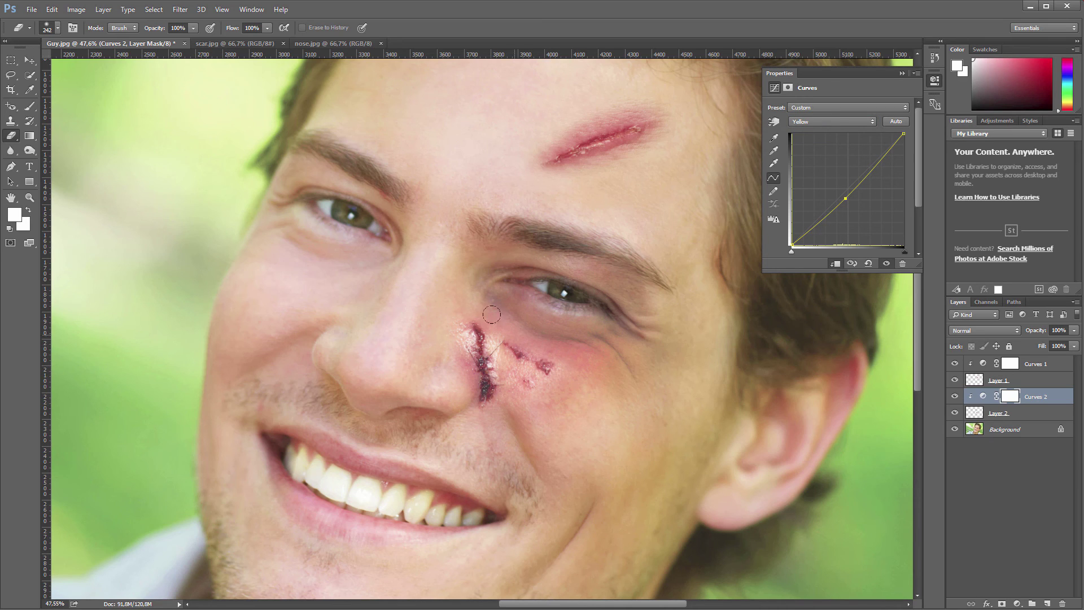
# Step: Raise the CMYK curve's midpoint slightly for the nose cuts and check the result on the whole portrait
pyautogui.click(852, 122)
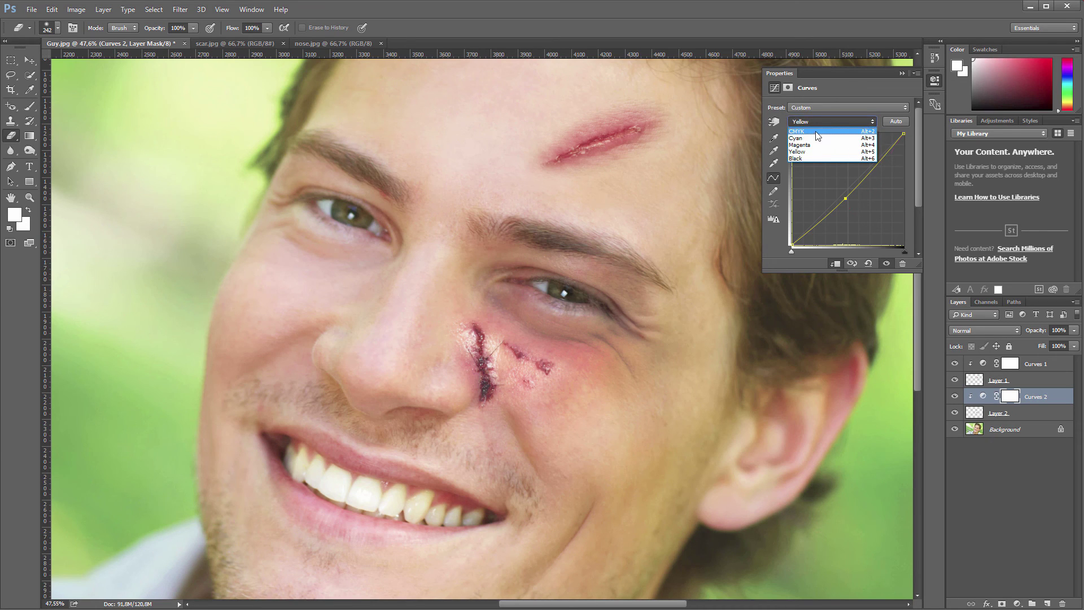
pyautogui.click(817, 132)
pyautogui.moveTo(843, 192); pyautogui.dragTo(844, 187)
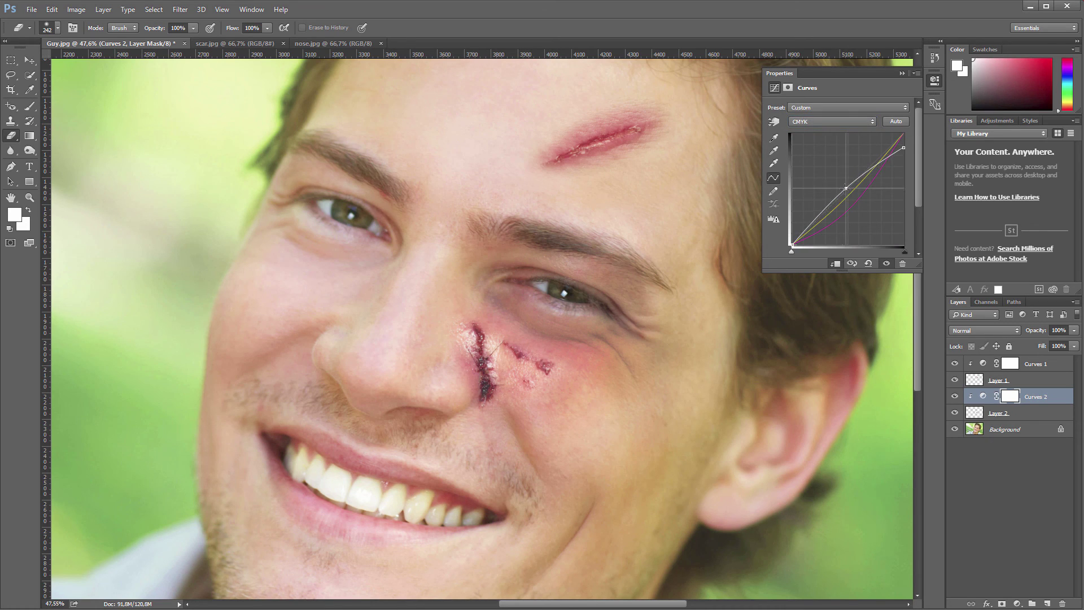
pyautogui.scroll(-5, 507, 378)
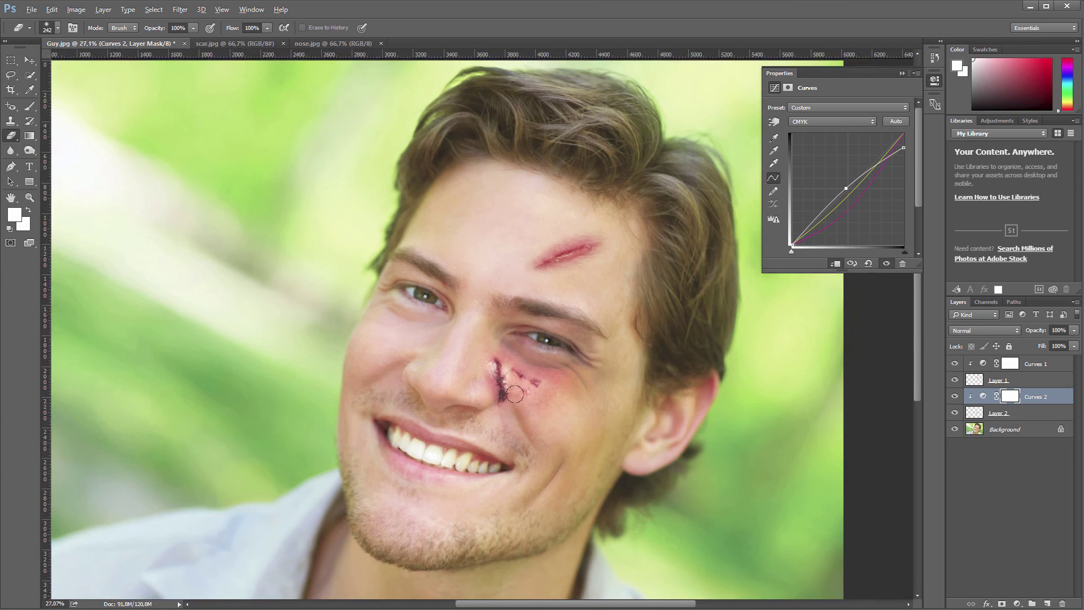
pyautogui.scroll(1, 620, 377)
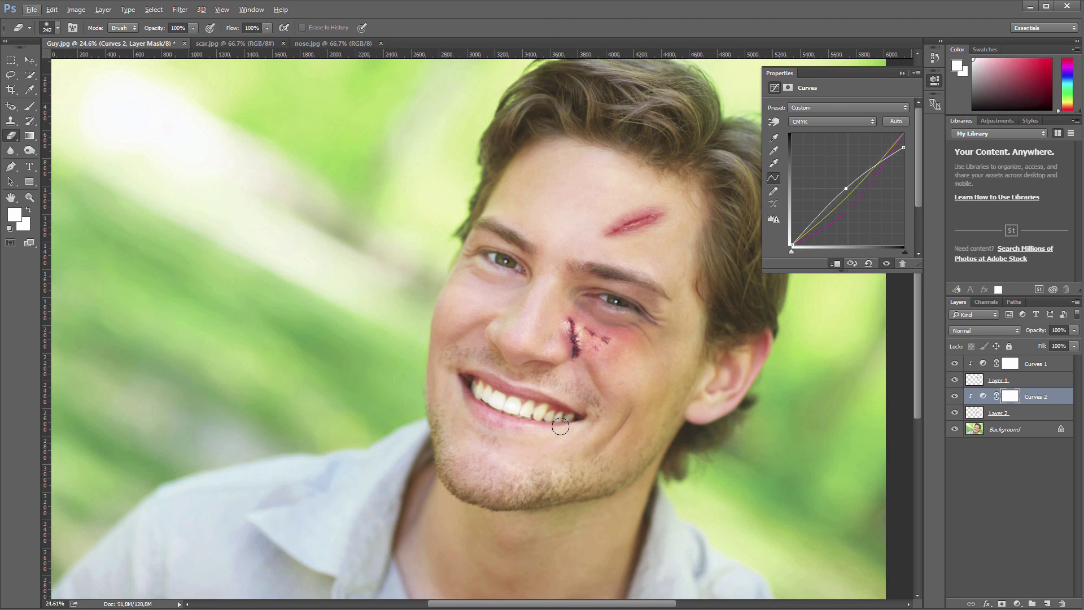
# Step: Close scar.jpg and nose.jpg, keeping only Guy.jpg open
pyautogui.hotkey('alt', 'ctrl', 'p')
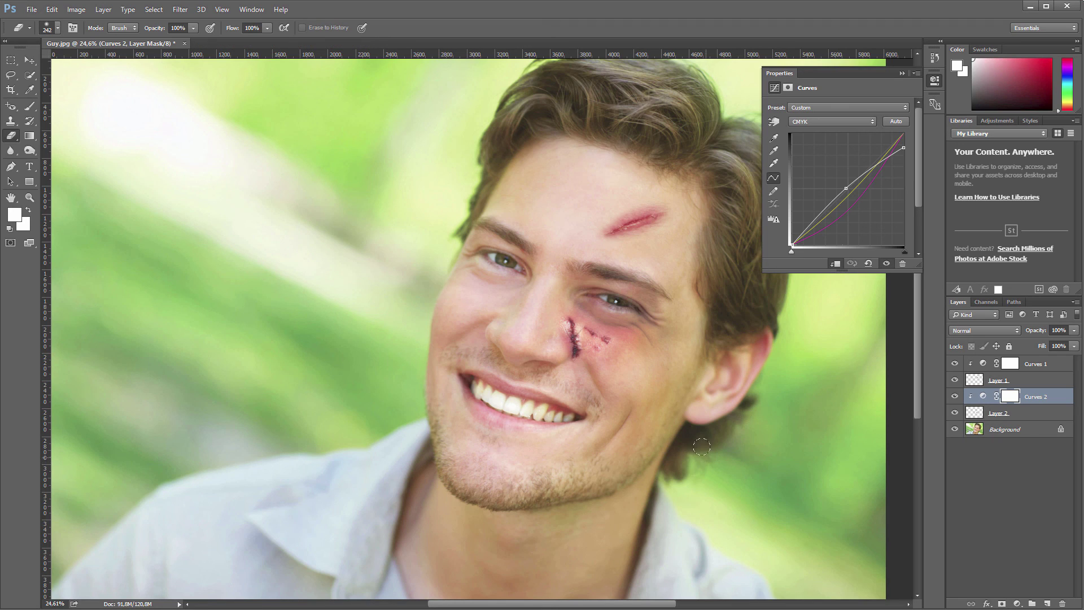
pyautogui.click(604, 334)
pyautogui.click(76, 9)
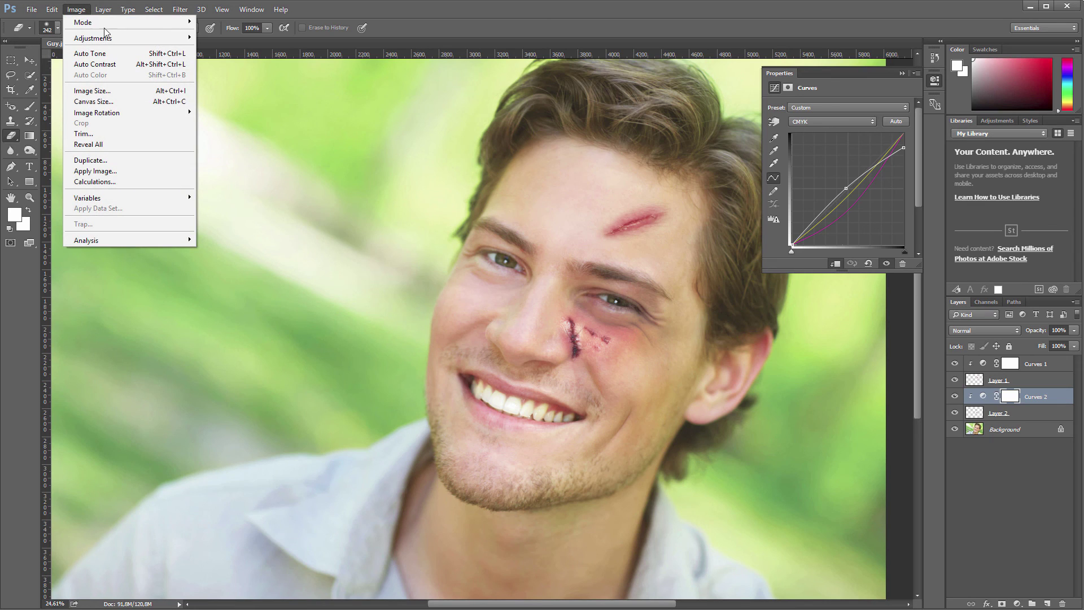
pyautogui.moveTo(105, 25)
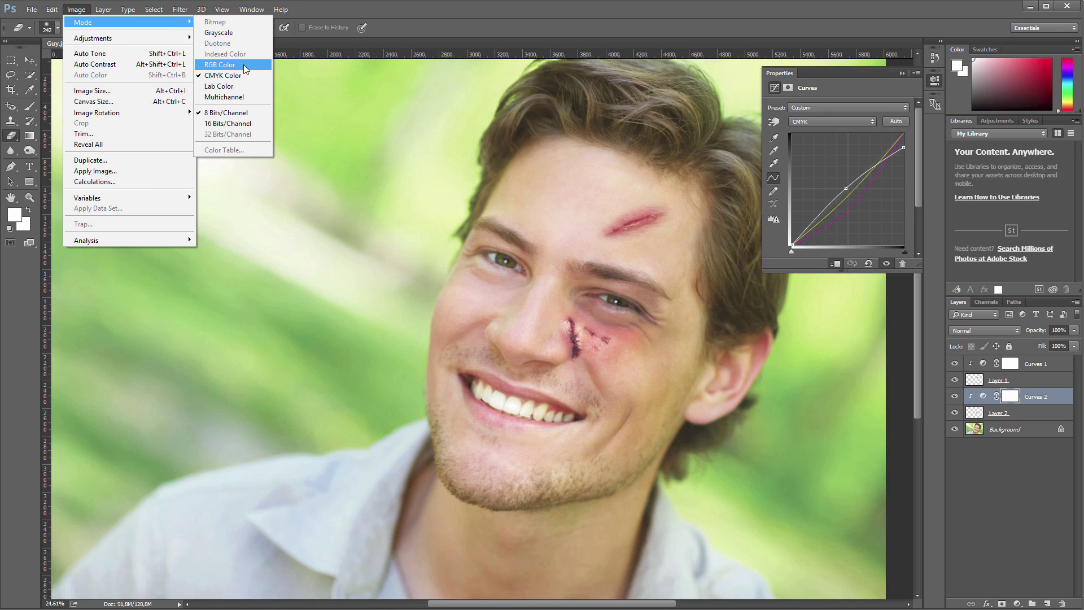
pyautogui.click(974, 469)
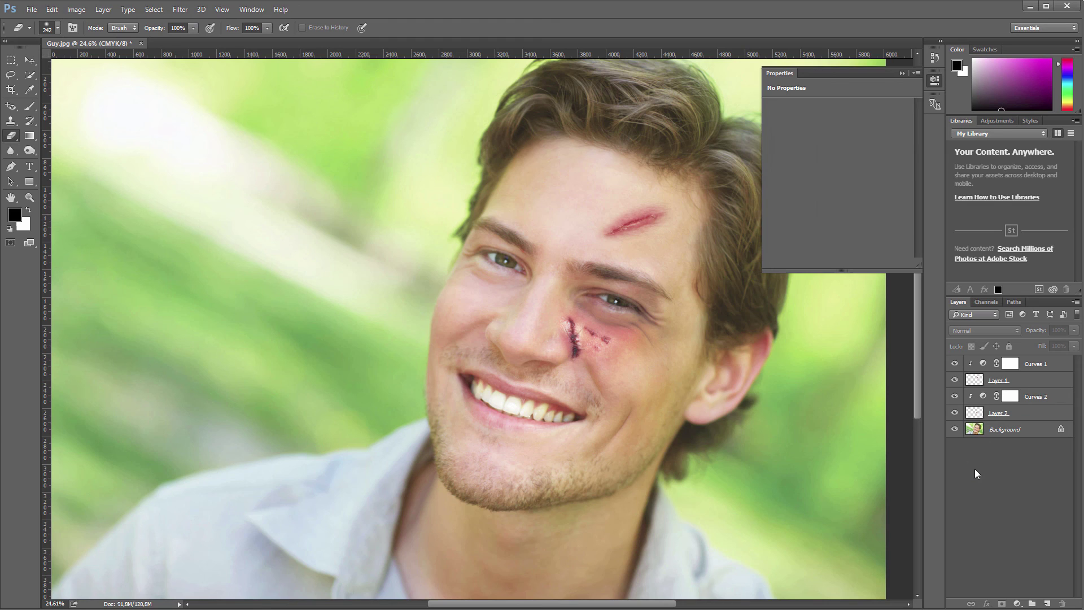
# Step: Merge Curves 2 down into Layer 2 and Curves 1 down into Layer 1
pyautogui.rightClick(1033, 398)
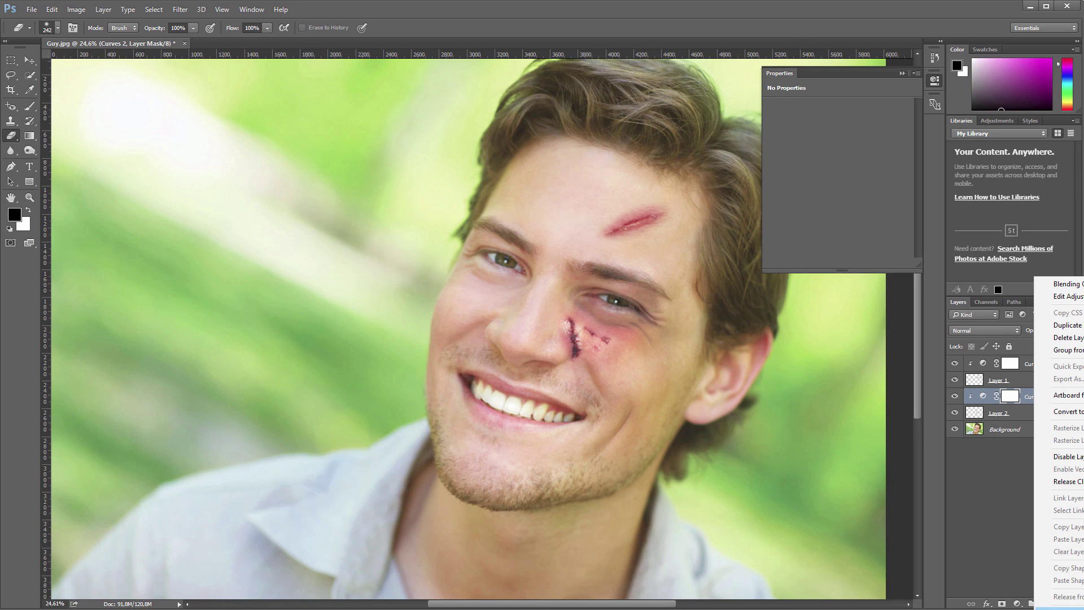
pyautogui.click(1061, 607)
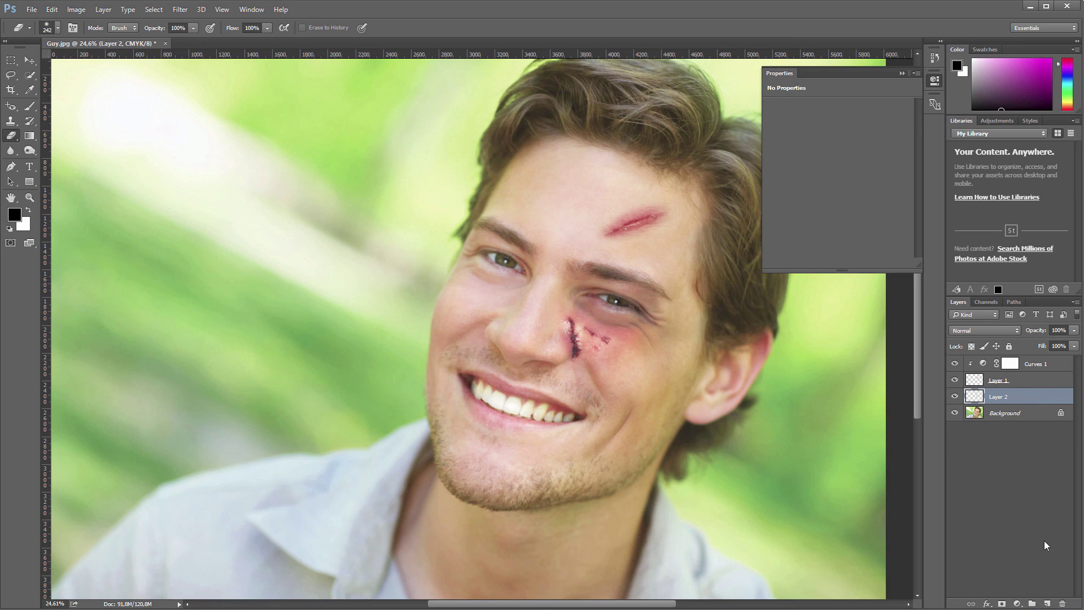
pyautogui.rightClick(1020, 367)
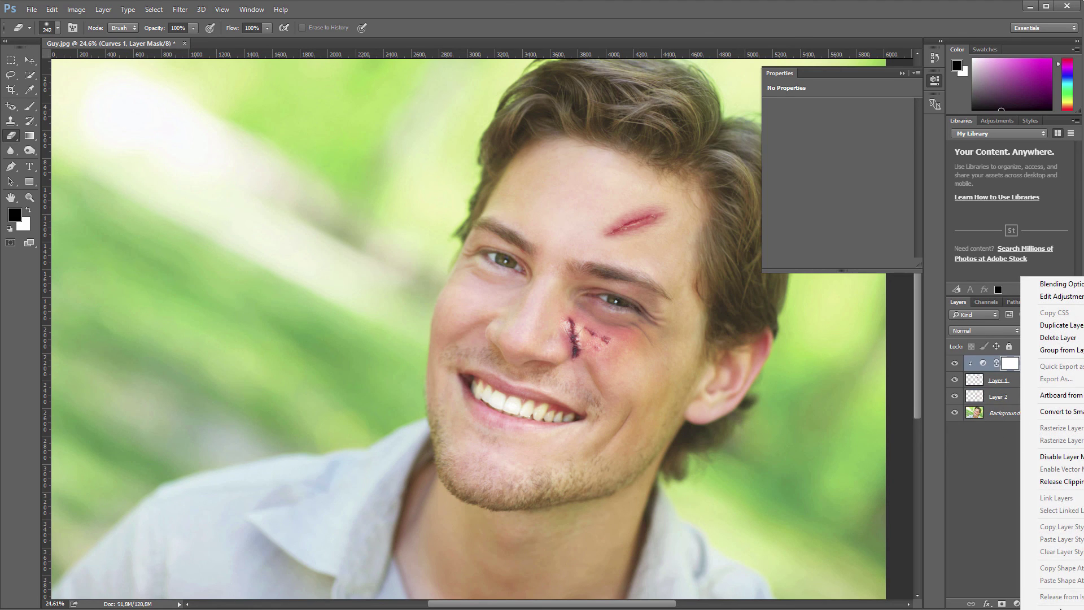
pyautogui.click(1056, 608)
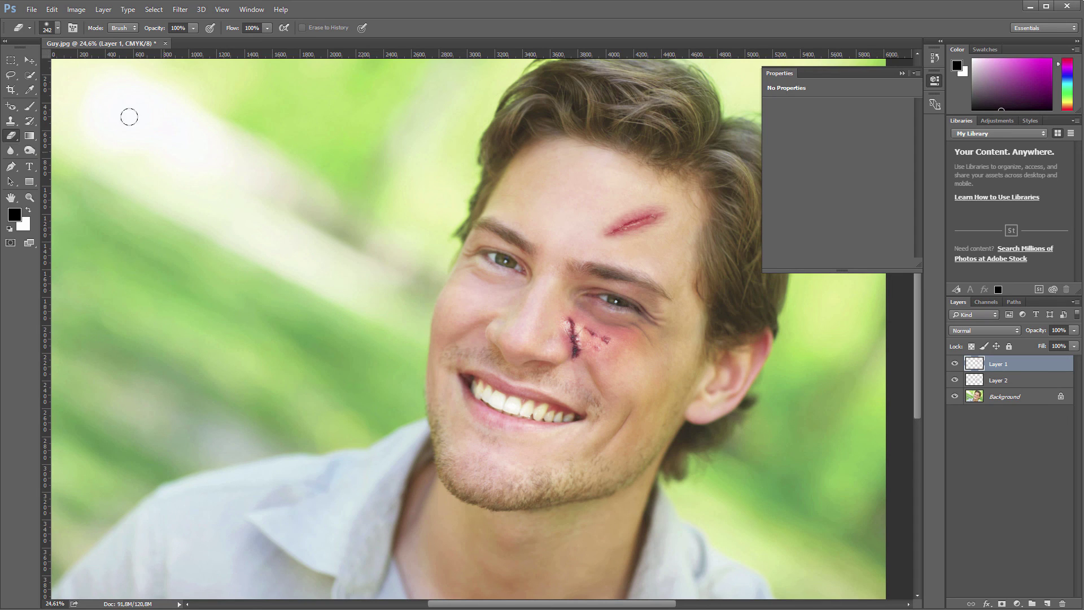
# Step: Convert the image to RGB Color mode without flattening its layers
pyautogui.click(76, 9)
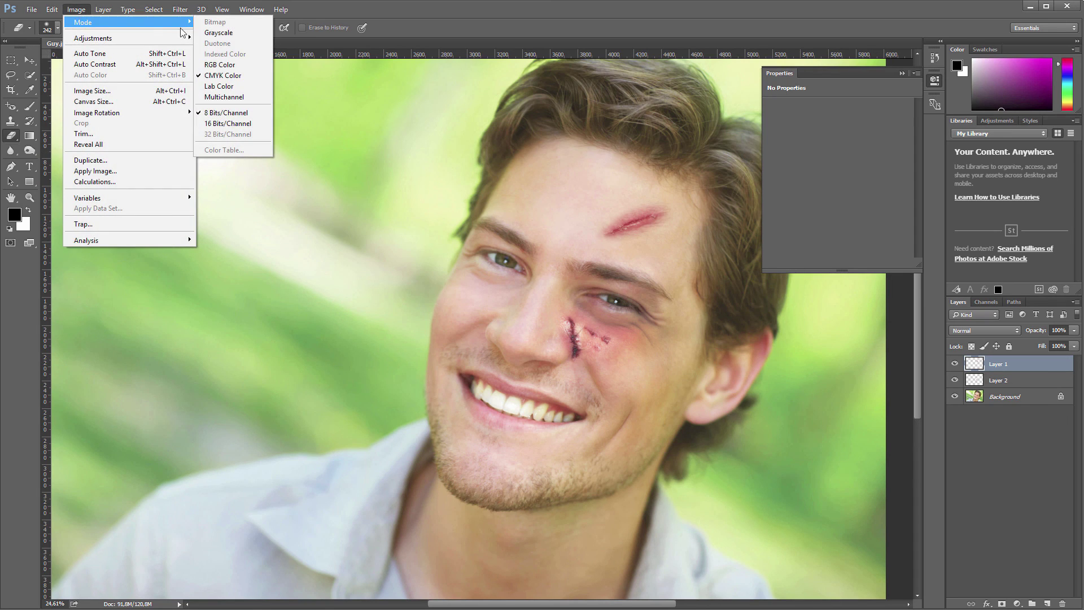
pyautogui.click(238, 65)
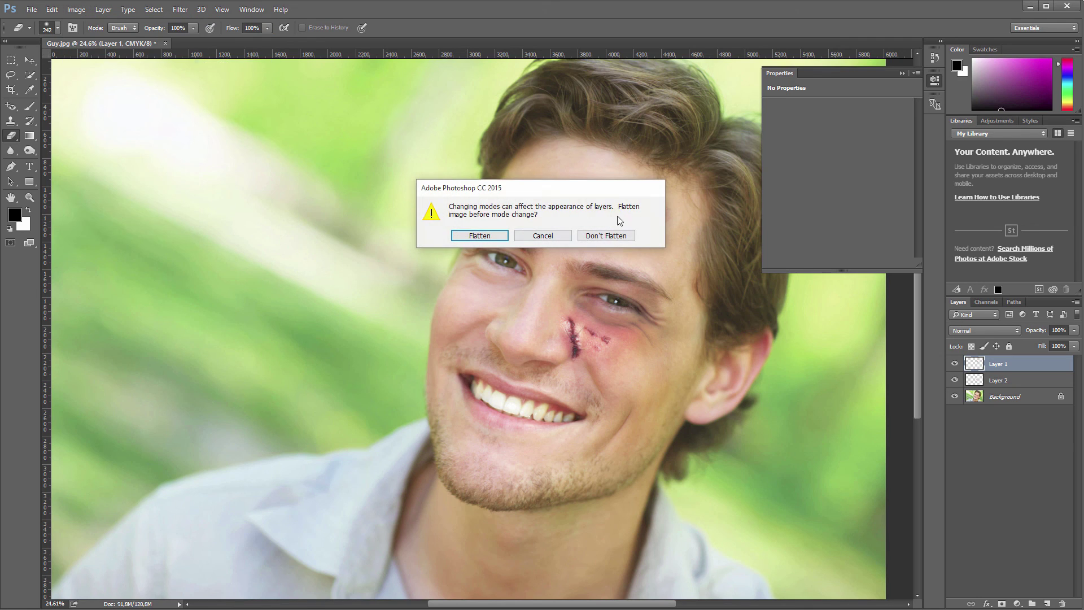
pyautogui.click(593, 238)
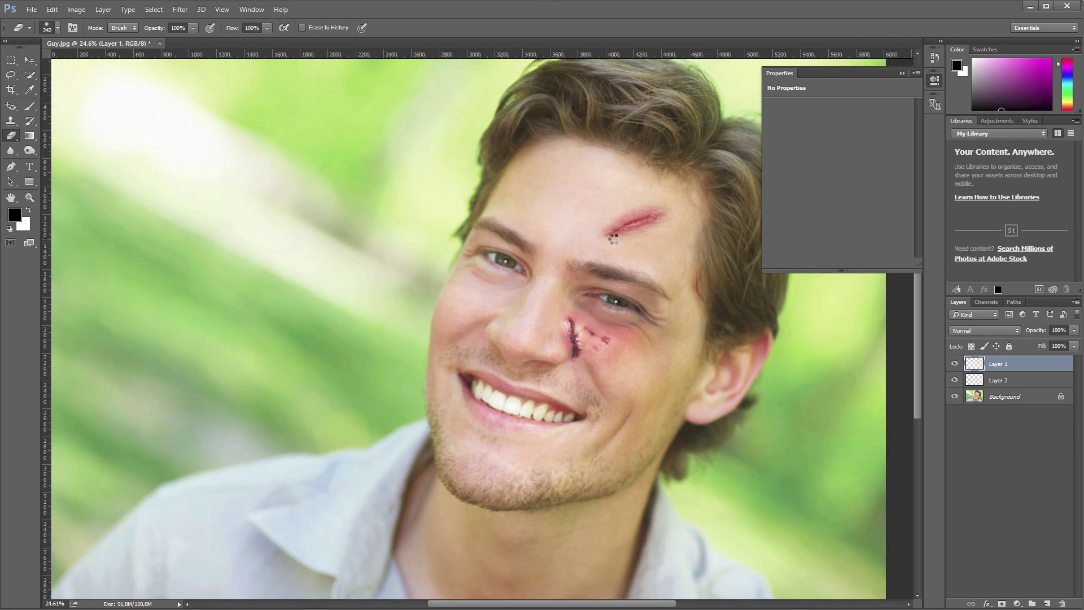